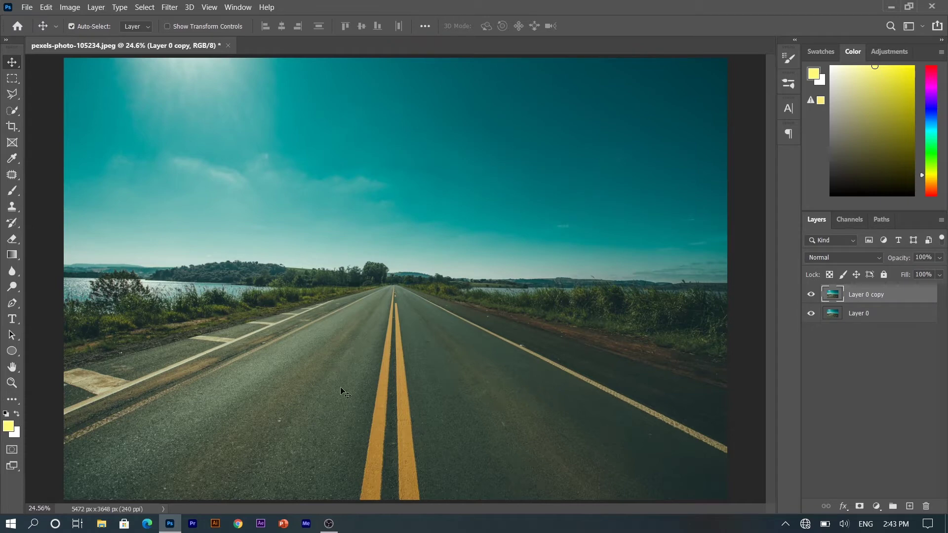
# Step: Hide the Layer 0 copy layer and add the text "LIGHT" over the road, directly above Layer 0
pyautogui.click(810, 294)
pyautogui.click(884, 321)
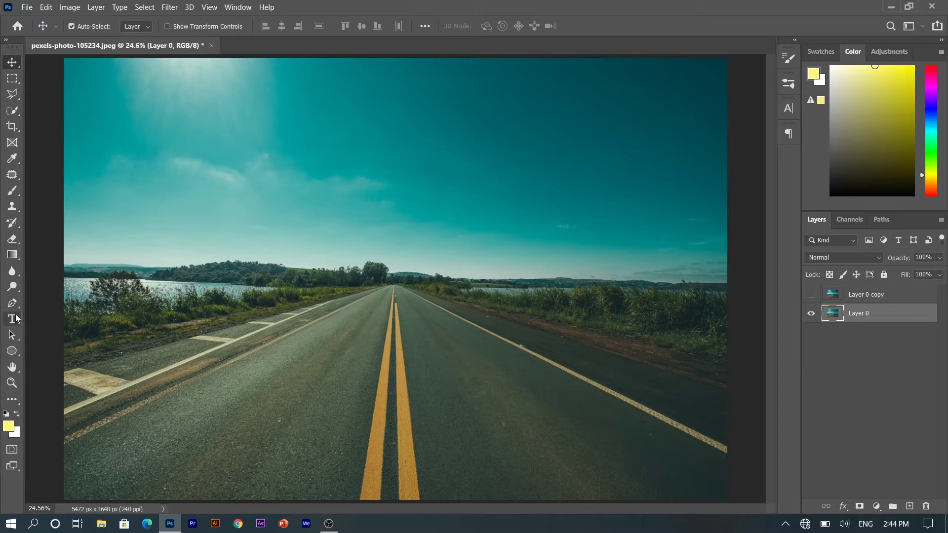
pyautogui.click(15, 318)
pyautogui.click(368, 342)
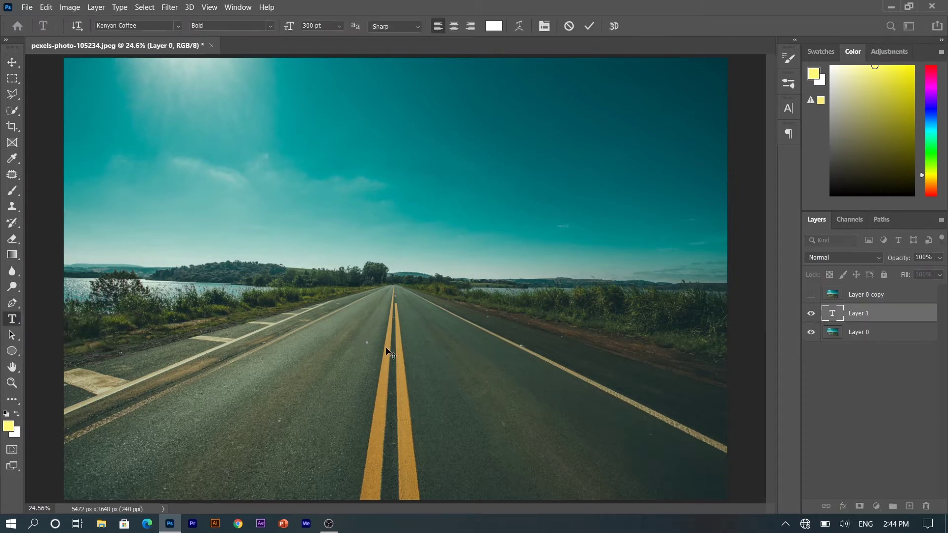
pyautogui.write('LI')
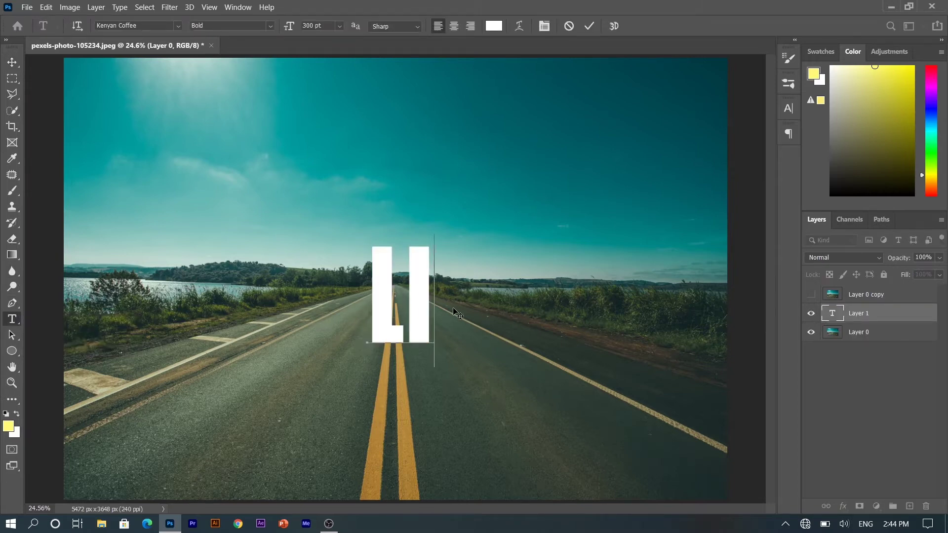
pyautogui.write('GHT')
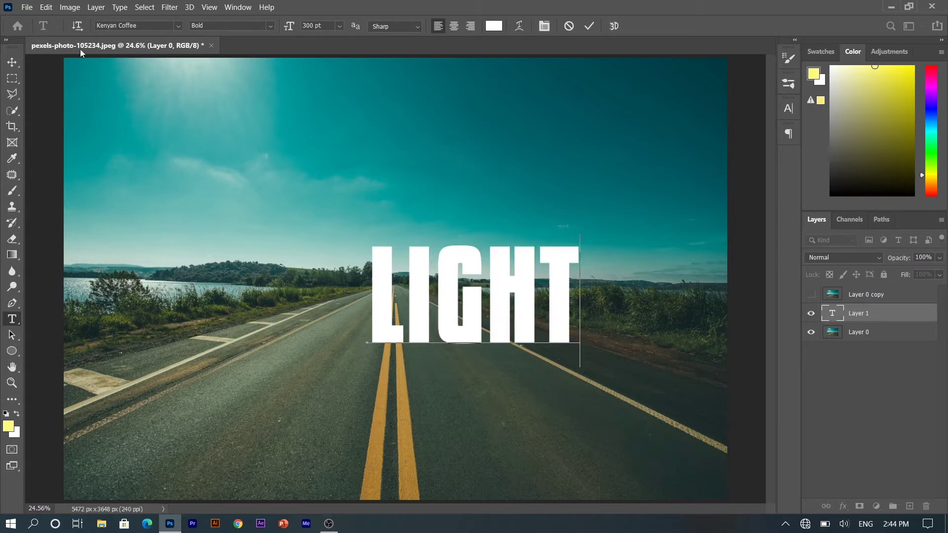
# Step: Move the LIGHT text to the middle of the road and enlarge it proportionally to about 115%
pyautogui.click(10, 66)
pyautogui.moveTo(424, 268); pyautogui.dragTo(356, 267)
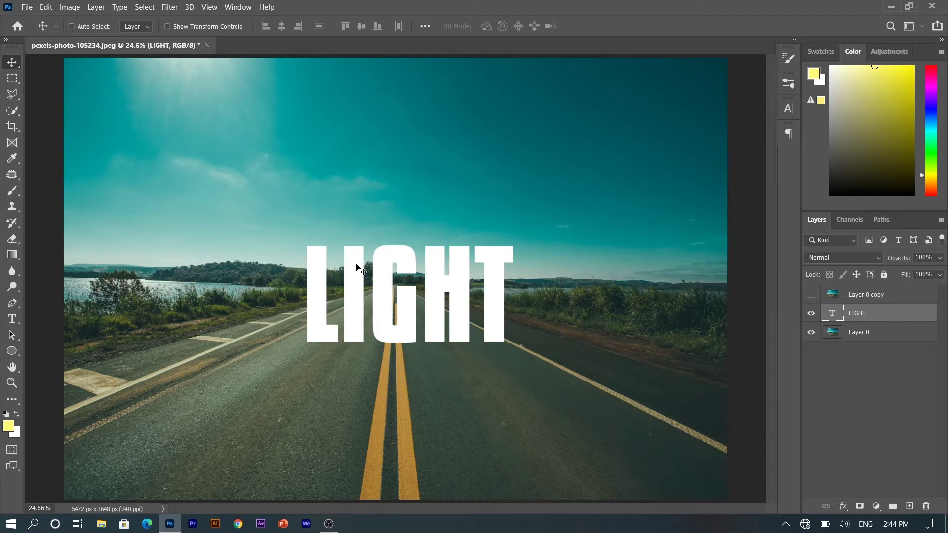
pyautogui.hotkey('ctrl', 't')
pyautogui.moveTo(295, 299); pyautogui.dragTo(271, 300)
pyautogui.moveTo(427, 317); pyautogui.dragTo(435, 317)
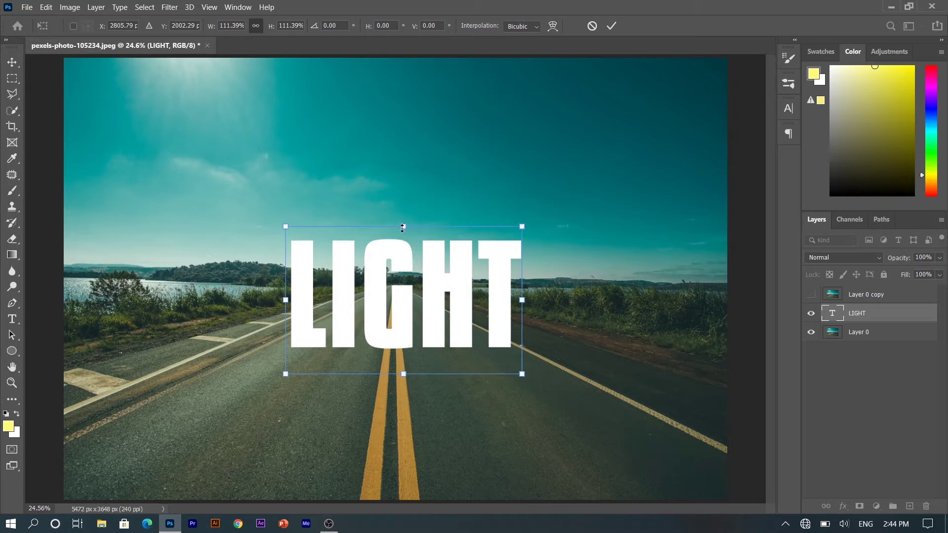
pyautogui.moveTo(402, 226); pyautogui.dragTo(403, 220)
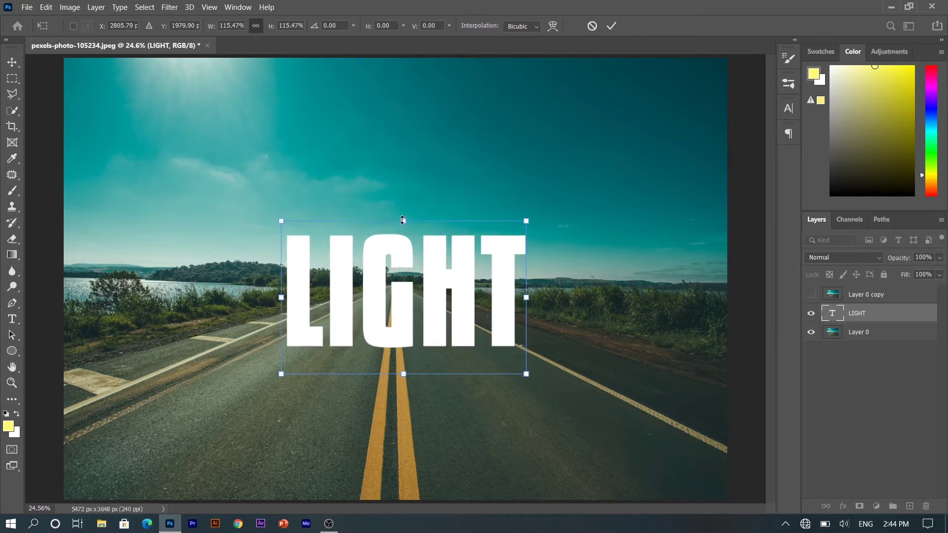
pyautogui.press('Return')
# Step: Nudge the LIGHT text slightly up and to the left, and enlarge it a little more
pyautogui.moveTo(395, 289); pyautogui.dragTo(391, 286)
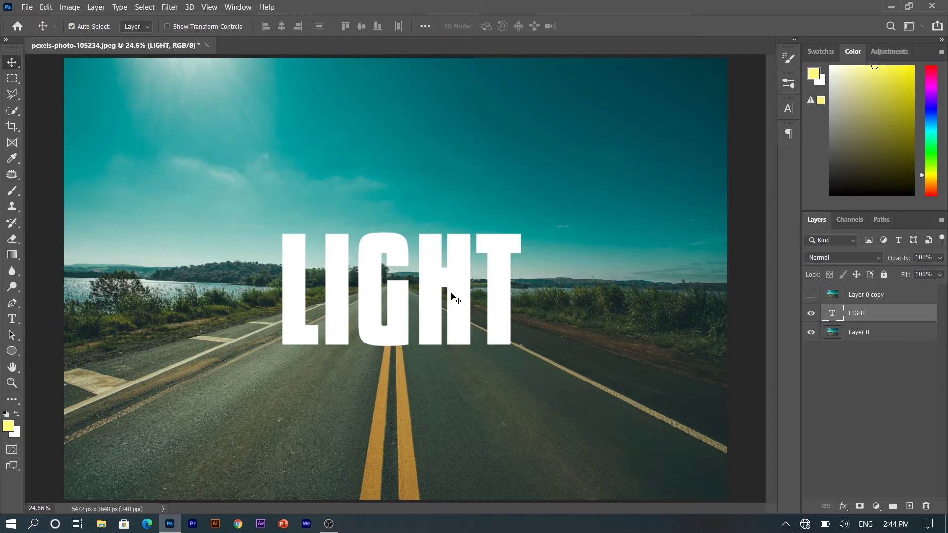
pyautogui.hotkey('ctrl', 't')
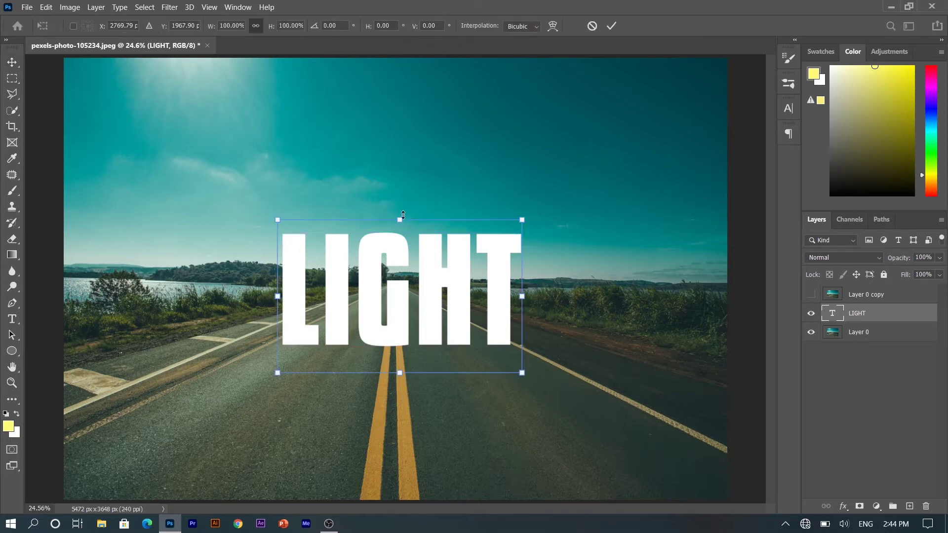
pyautogui.moveTo(402, 208); pyautogui.dragTo(401, 200)
pyautogui.press('Return')
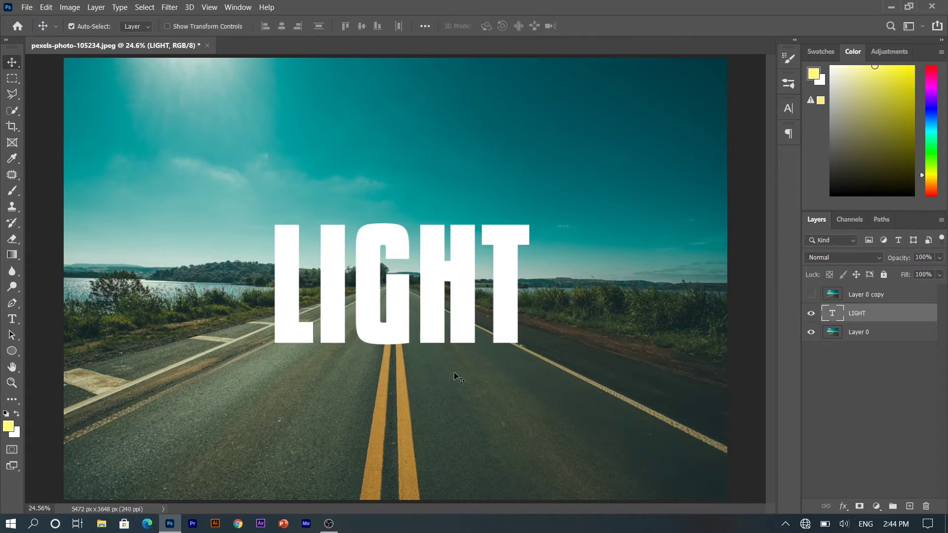
# Step: Rasterize the LIGHT text layer and duplicate it as "LIGHT copy" in the same document
pyautogui.rightClick(859, 313)
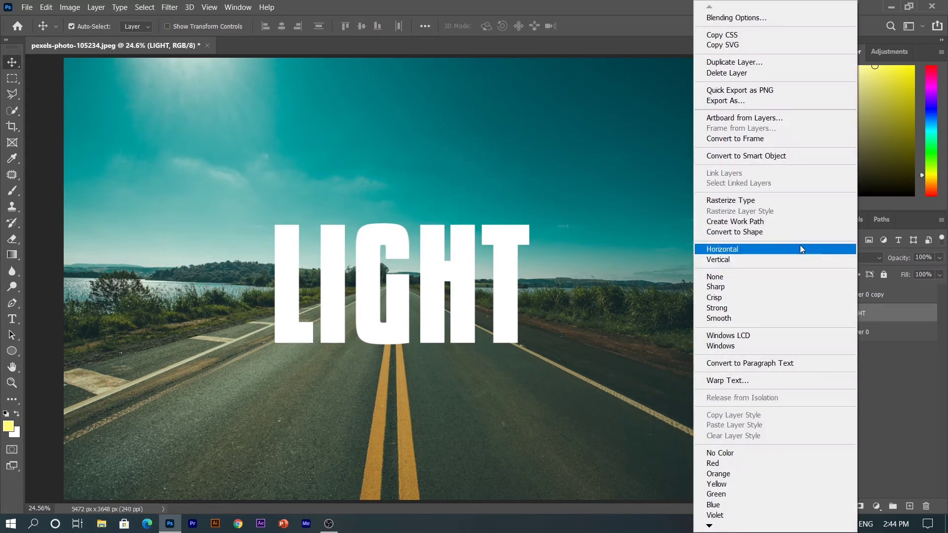
pyautogui.click(787, 200)
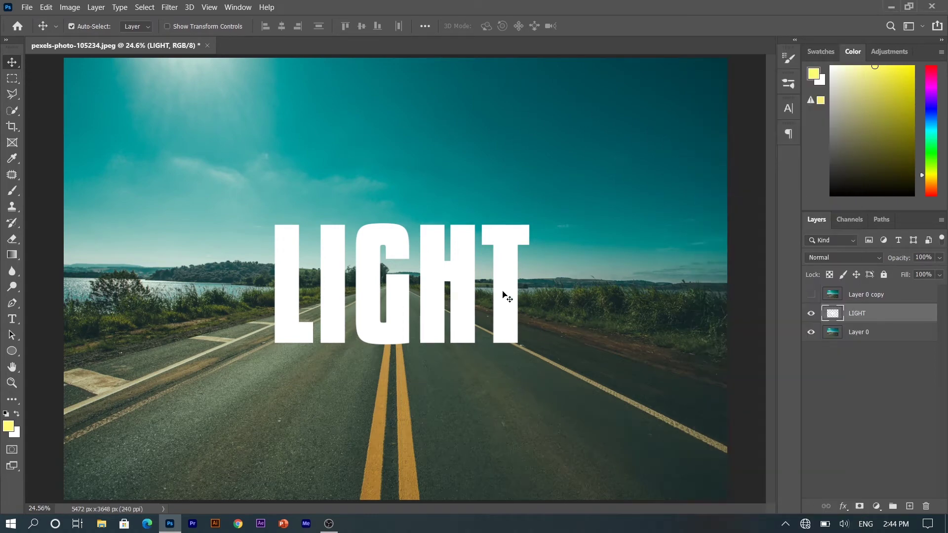
pyautogui.press('ctrl')
pyautogui.rightClick(867, 313)
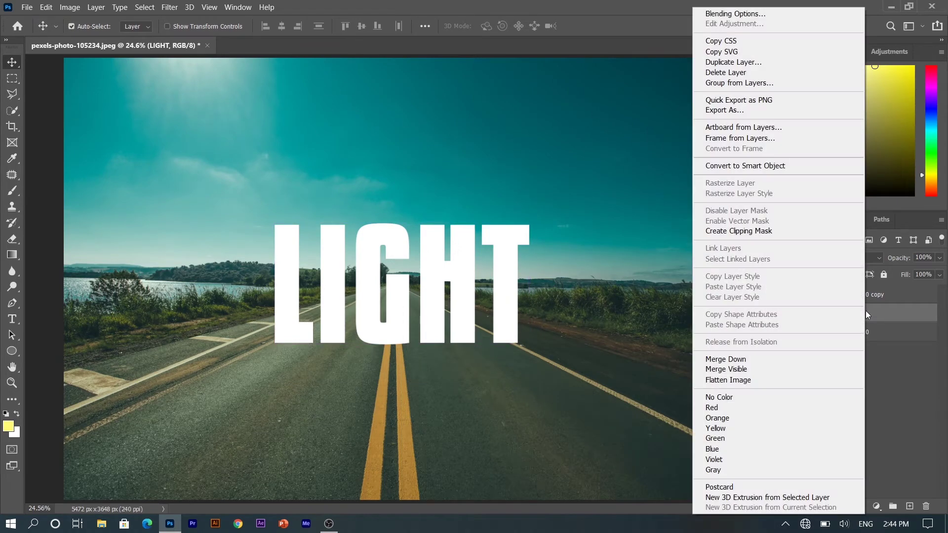
pyautogui.click(774, 68)
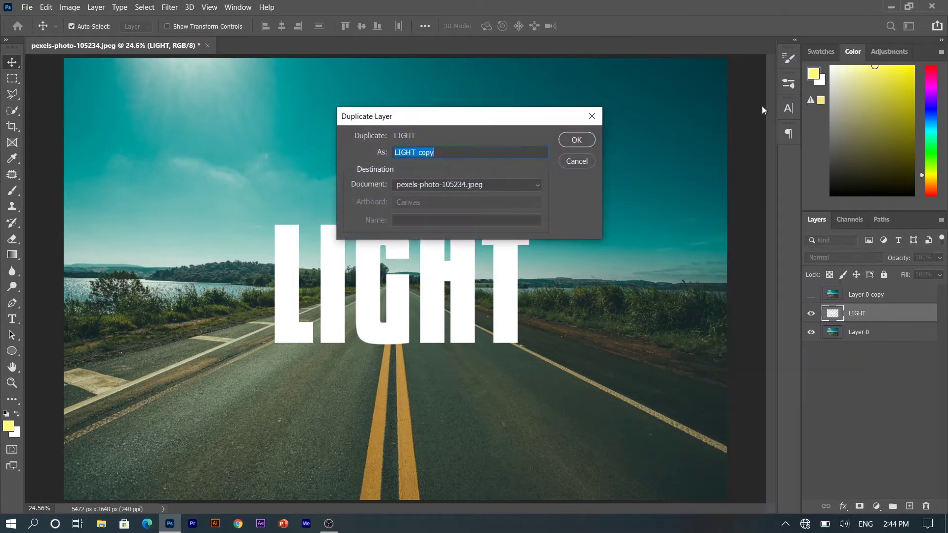
pyautogui.click(591, 136)
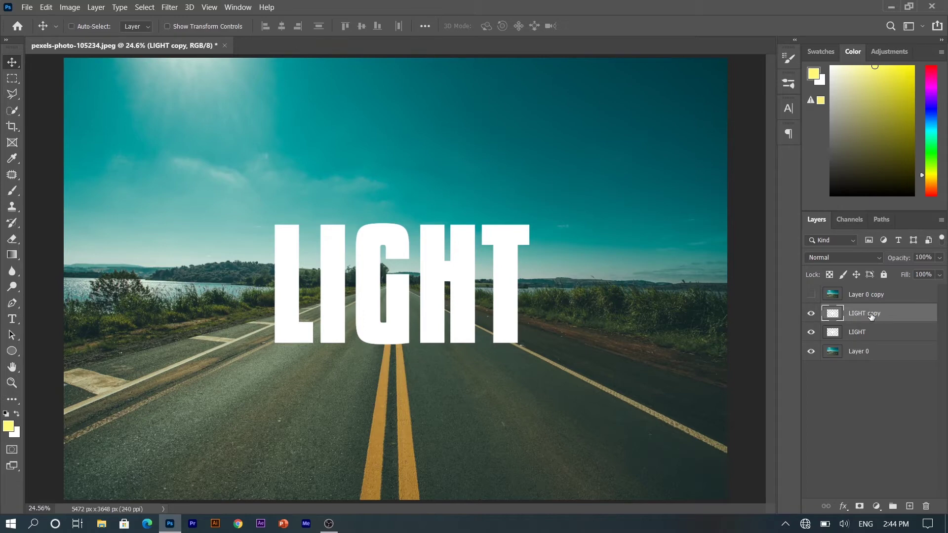
# Step: Flip the LIGHT copy vertically and place it directly beneath the original word as a mirrored reflection
pyautogui.hotkey('ctrl', 't')
pyautogui.rightClick(455, 321)
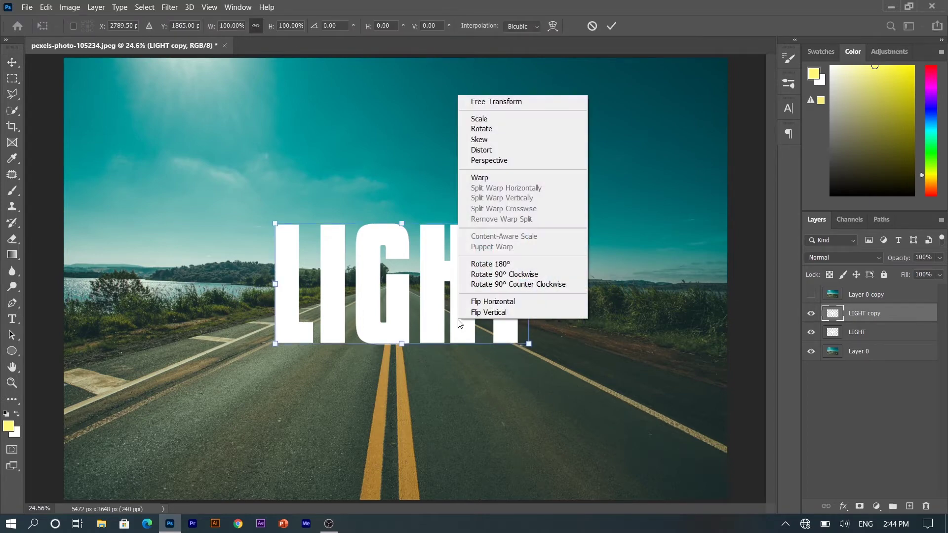
pyautogui.click(505, 311)
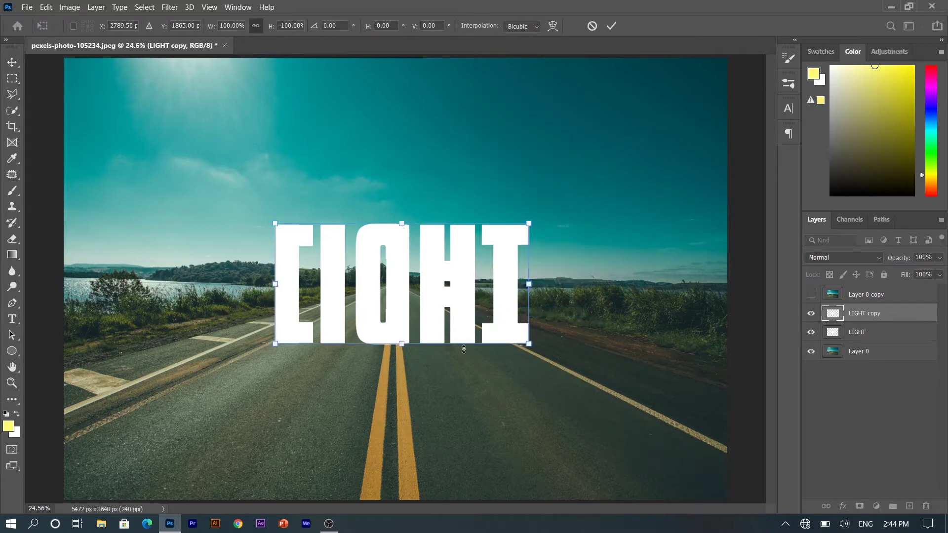
pyautogui.moveTo(419, 336); pyautogui.dragTo(422, 425)
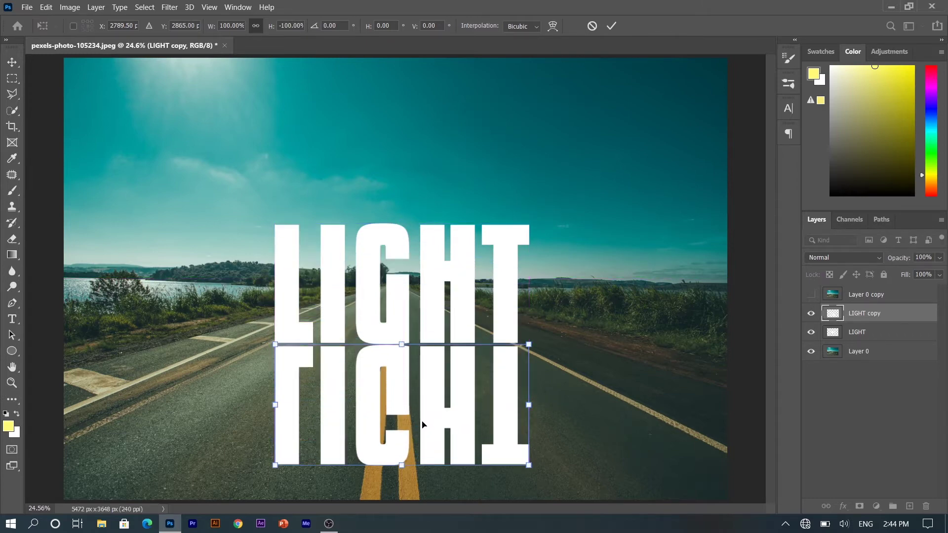
# Step: Skew the two lower corners of the LIGHT copy outward so the reflection spreads towards the viewer along the road
pyautogui.rightClick(422, 425)
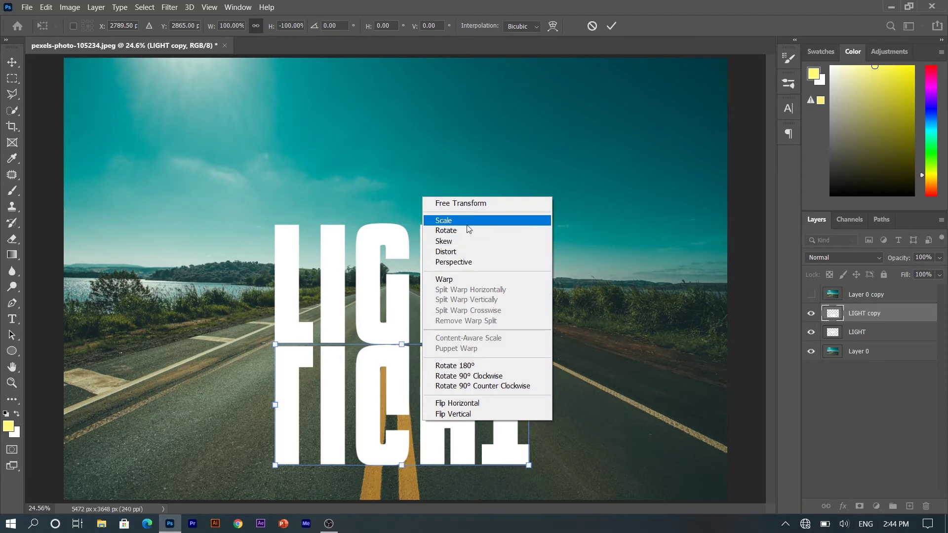
pyautogui.click(464, 242)
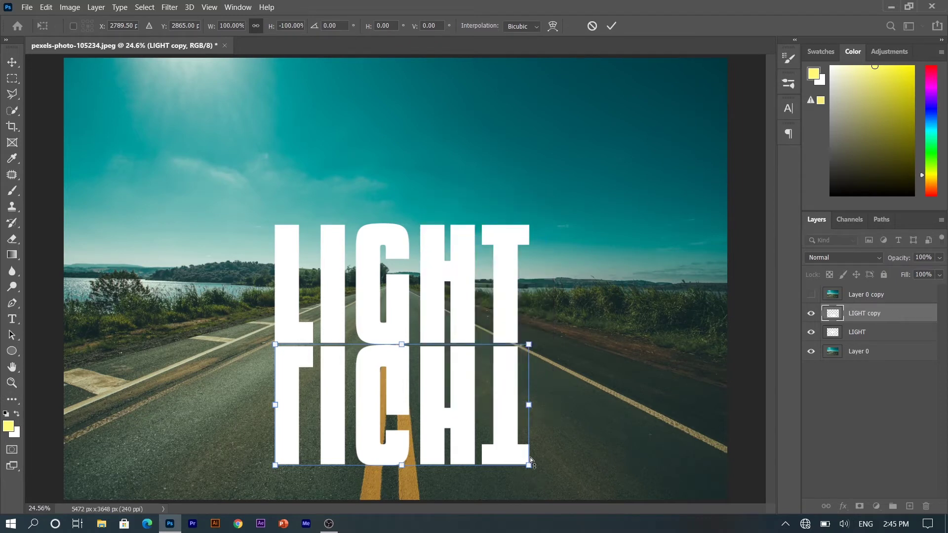
pyautogui.moveTo(529, 472); pyautogui.dragTo(582, 474)
pyautogui.moveTo(270, 466); pyautogui.dragTo(174, 472)
pyautogui.moveTo(584, 465); pyautogui.dragTo(616, 465)
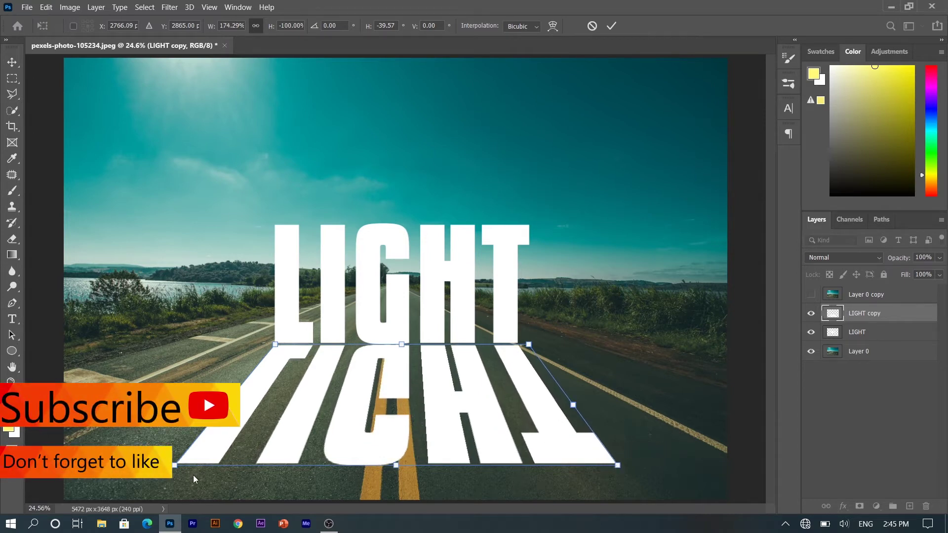
pyautogui.moveTo(175, 466); pyautogui.dragTo(167, 466)
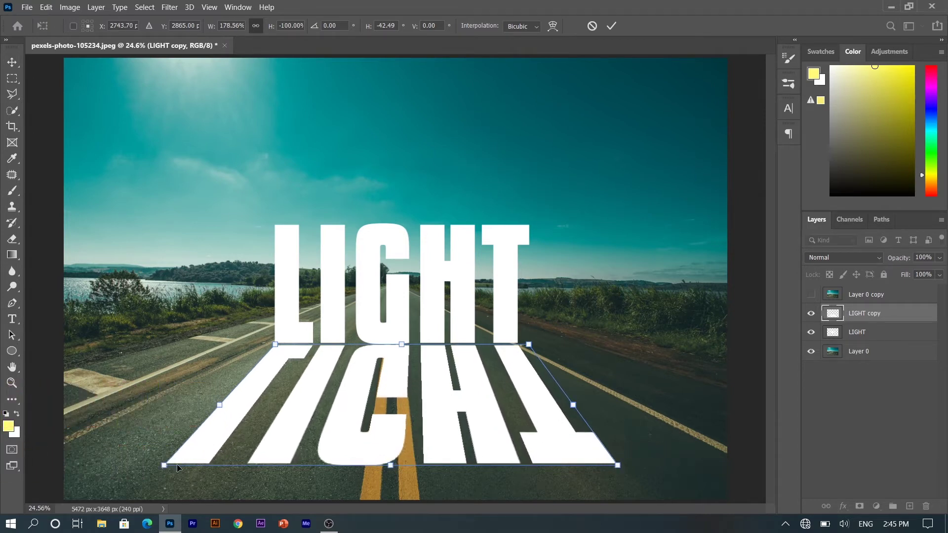
# Step: Scale the skewed LIGHT copy slightly larger from its lower edge and apply the transformation
pyautogui.rightClick(406, 419)
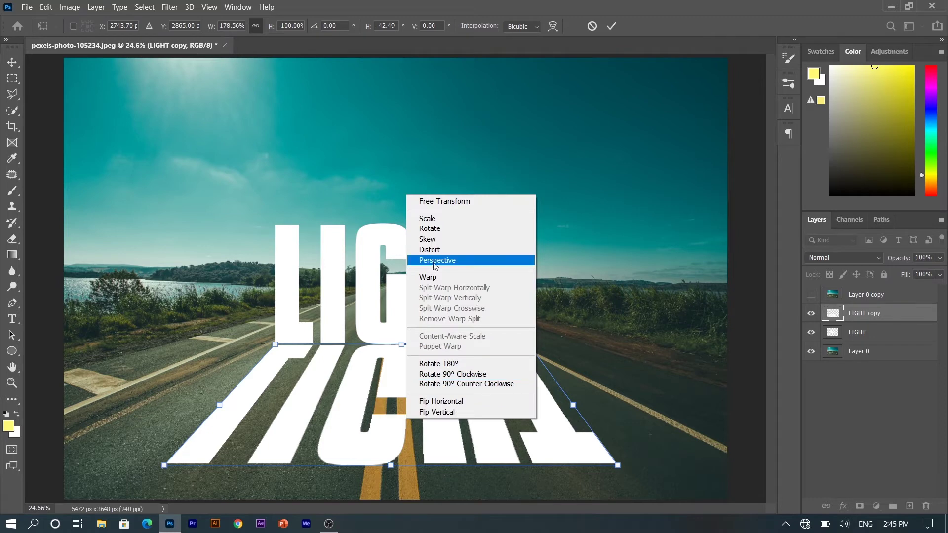
pyautogui.click(428, 218)
pyautogui.moveTo(391, 465); pyautogui.dragTo(393, 471)
pyautogui.press('Return')
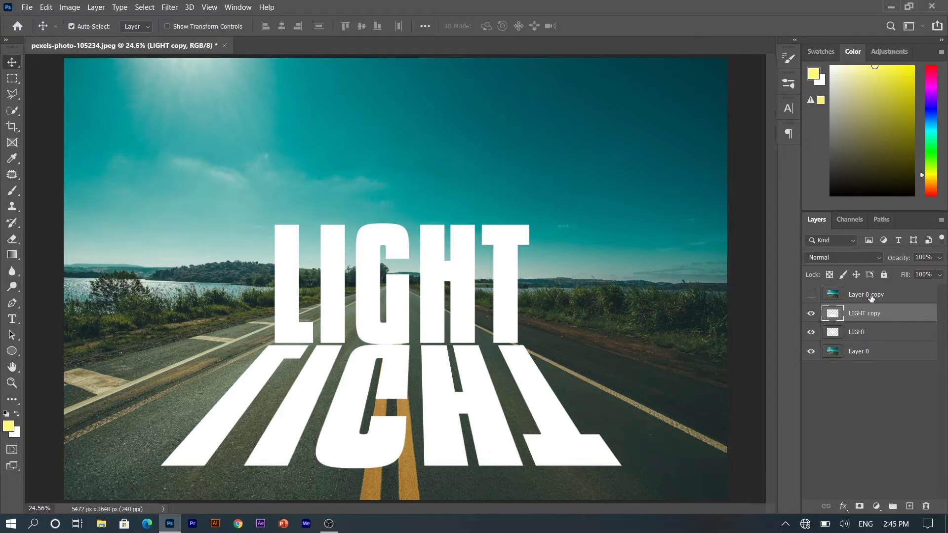
# Step: Add a Hue/Saturation adjustment layer above Layer 0 with Saturation set to -62
pyautogui.click(812, 295)
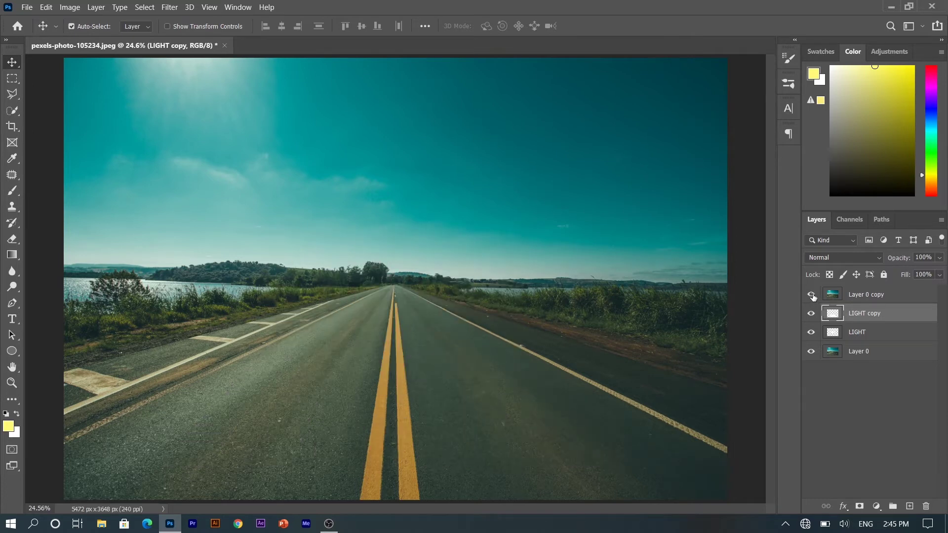
pyautogui.click(812, 296)
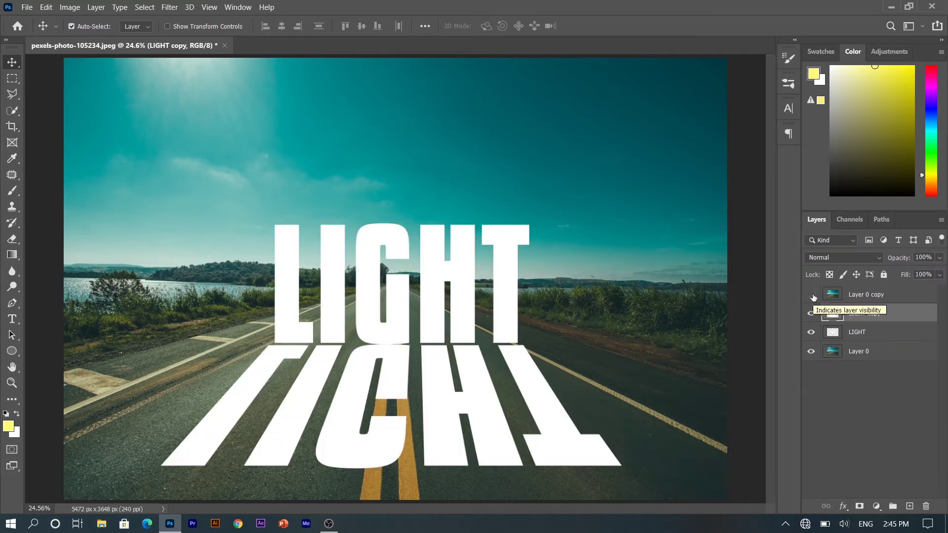
pyautogui.click(880, 357)
pyautogui.click(876, 506)
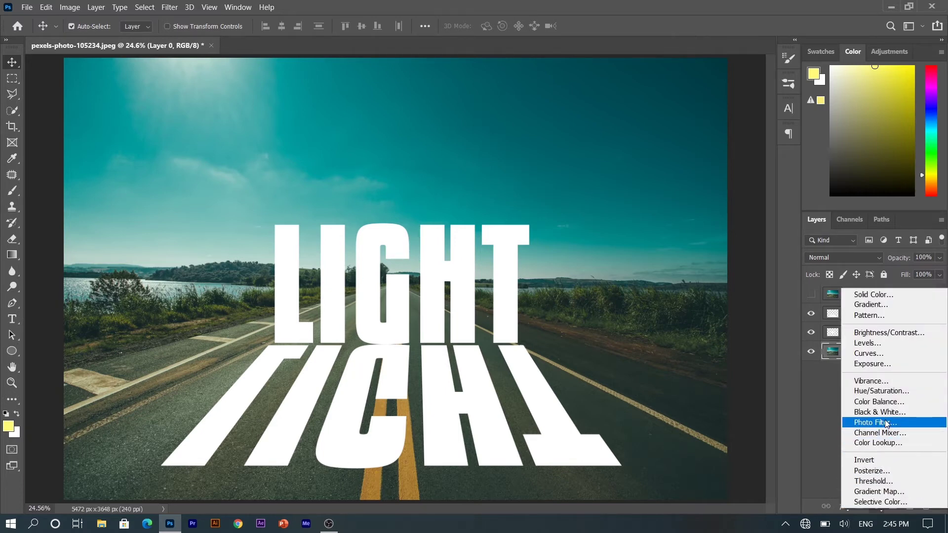
pyautogui.click(882, 391)
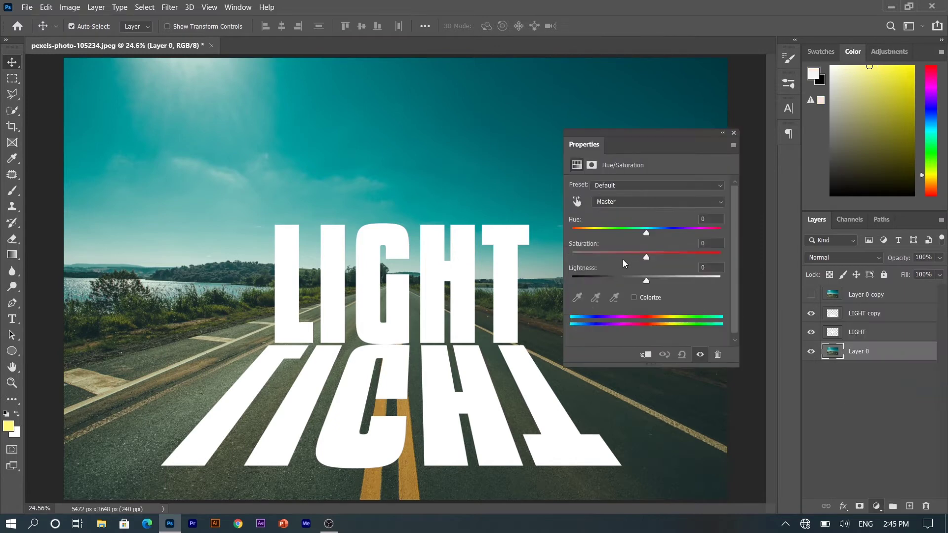
pyautogui.moveTo(641, 259); pyautogui.dragTo(600, 259)
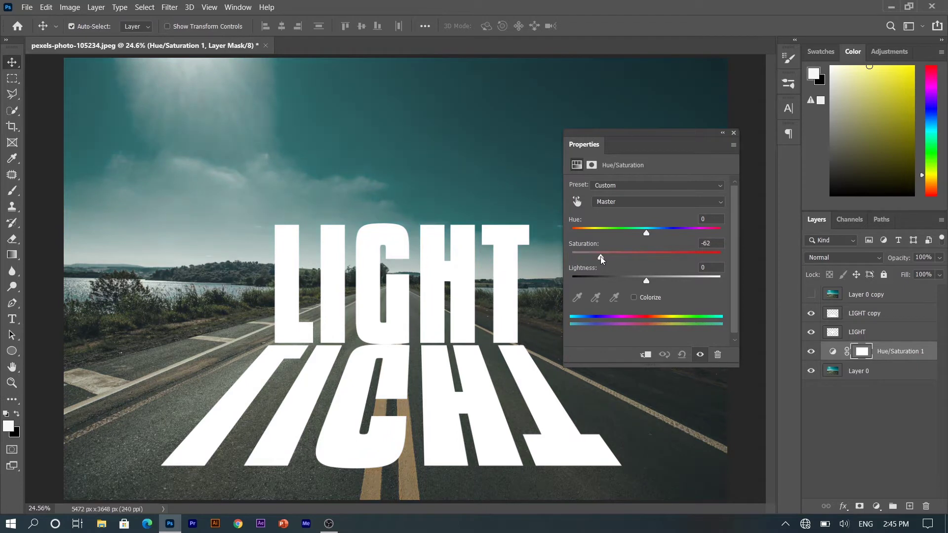
pyautogui.click(735, 133)
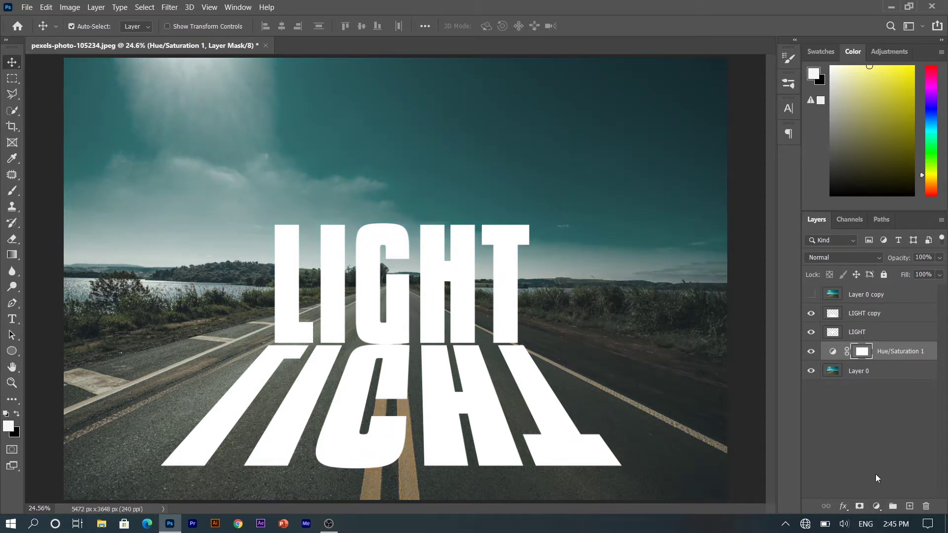
# Step: Add a Color Balance adjustment layer directly above Layer 0 with midtones at Cyan/Red +47 and Magenta/Green +4
pyautogui.click(869, 371)
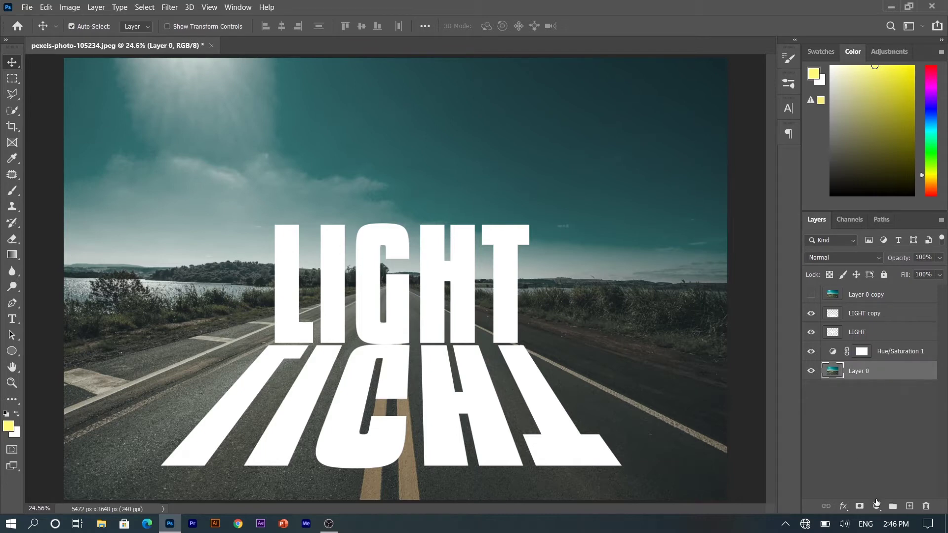
pyautogui.click(876, 505)
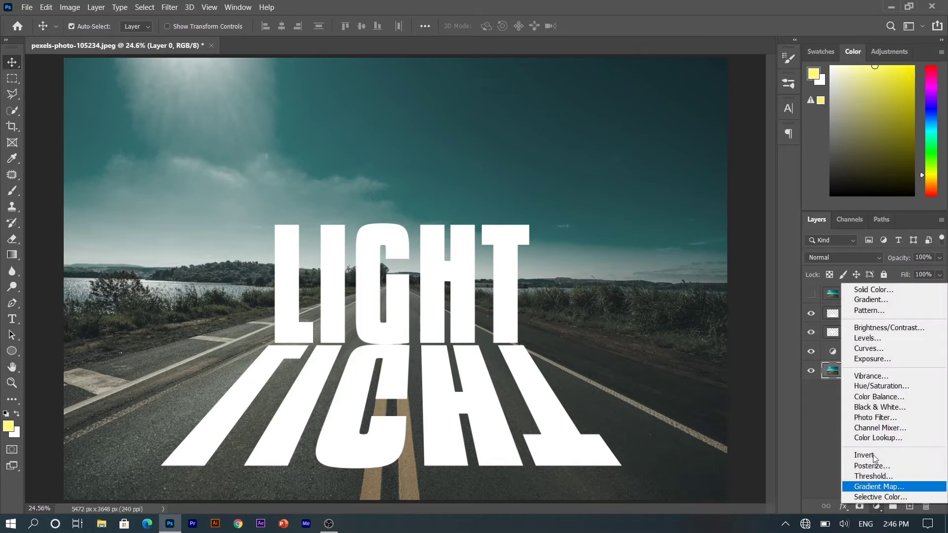
pyautogui.click(884, 400)
pyautogui.moveTo(630, 213); pyautogui.dragTo(635, 232)
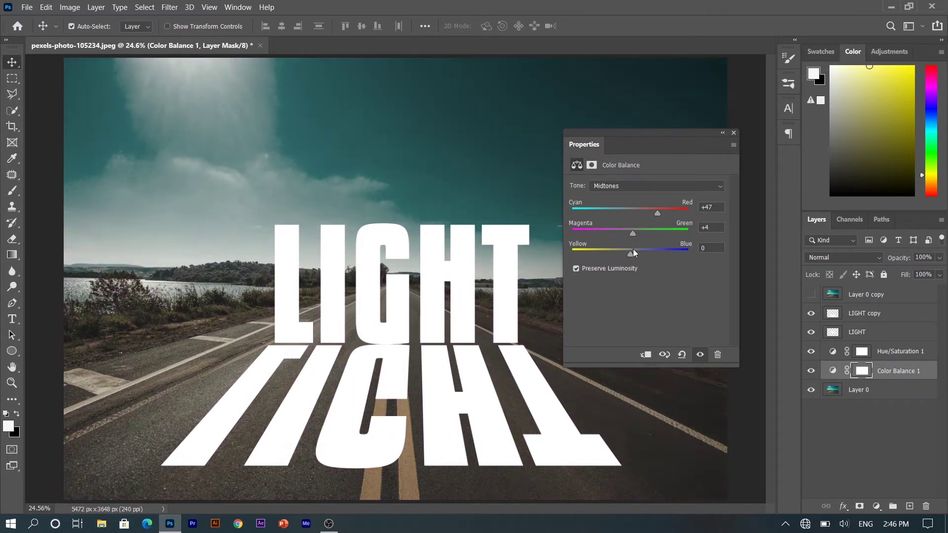
pyautogui.click(736, 132)
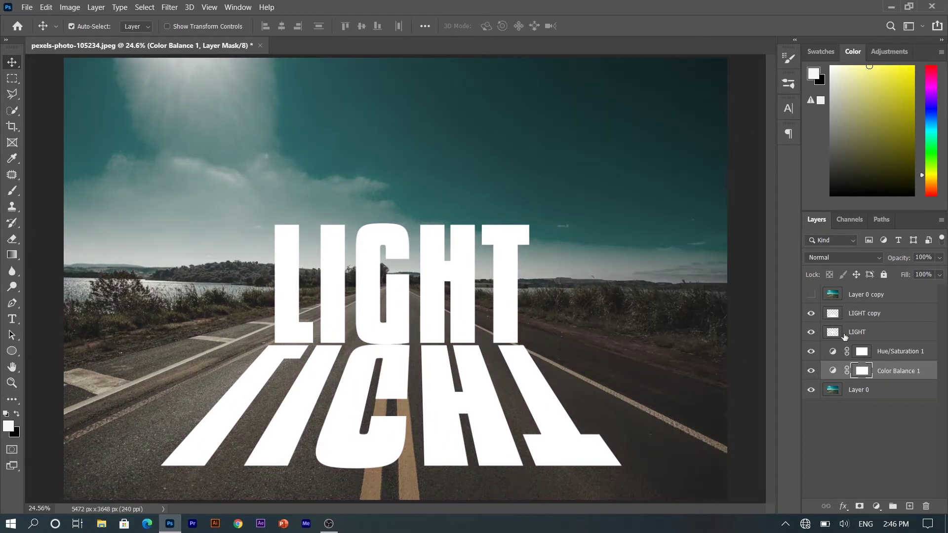
# Step: Add a Brightness/Contrast adjustment layer above Color Balance 1 with Brightness -49 and Contrast 28
pyautogui.click(876, 506)
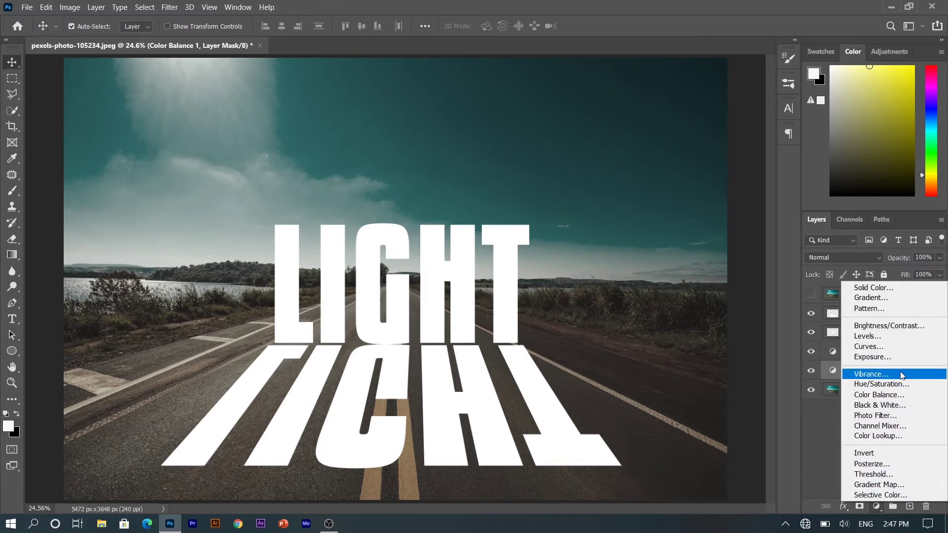
pyautogui.click(889, 326)
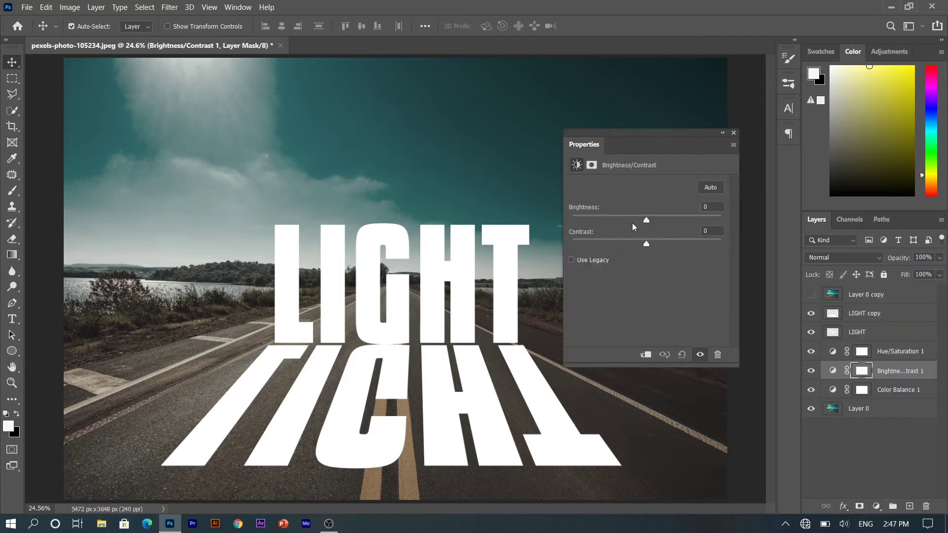
pyautogui.moveTo(644, 218); pyautogui.dragTo(659, 248)
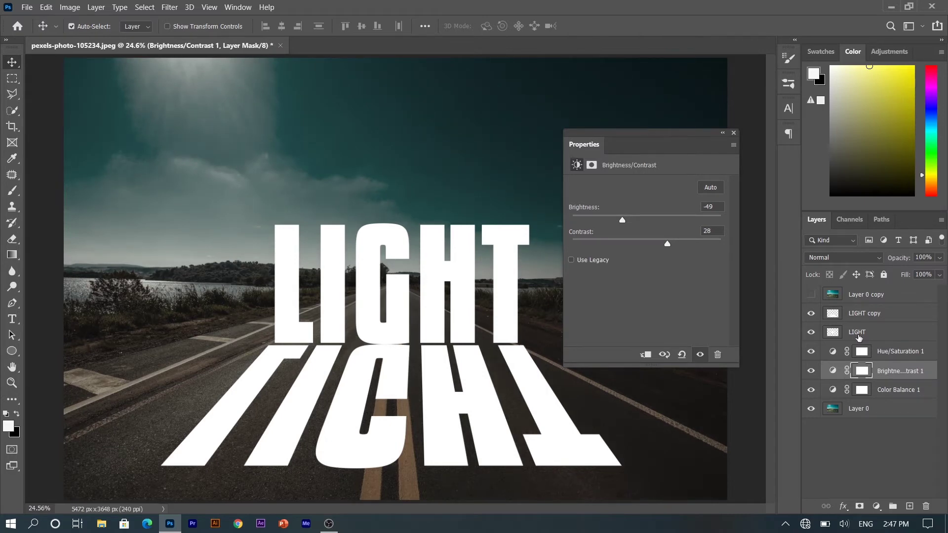
pyautogui.click(735, 134)
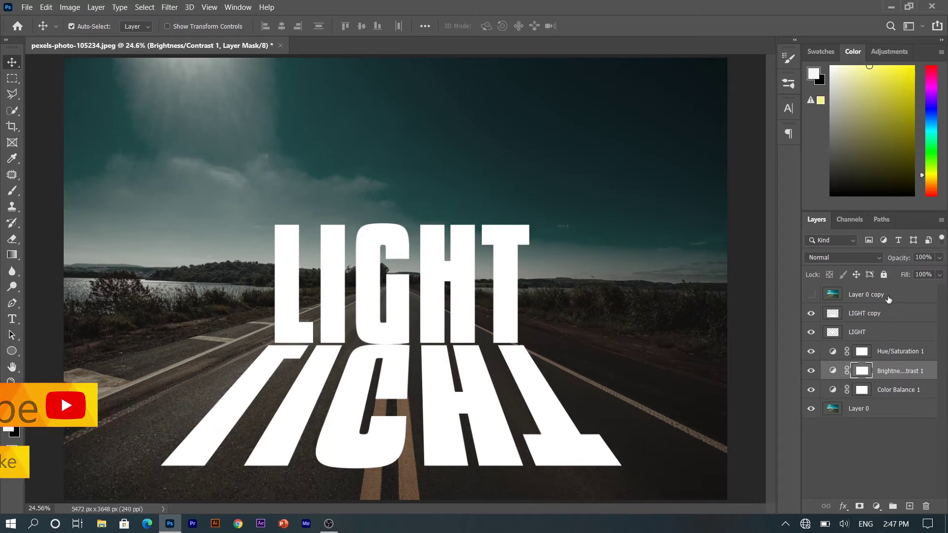
# Step: Make the hidden Layer 0 copy visible and reorder the text layers so LIGHT copy sits beneath LIGHT
pyautogui.click(869, 296)
pyautogui.click(811, 295)
pyautogui.click(814, 295)
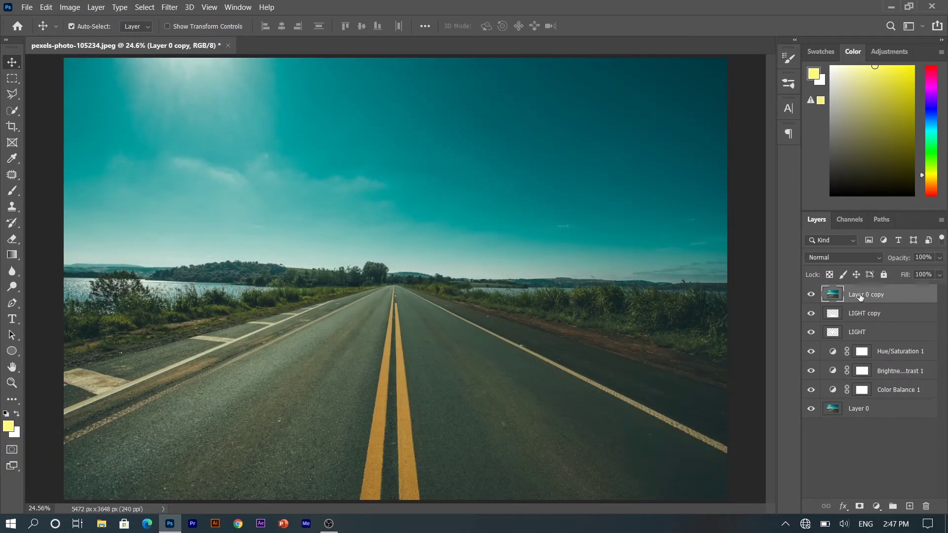
pyautogui.moveTo(860, 296); pyautogui.dragTo(861, 333)
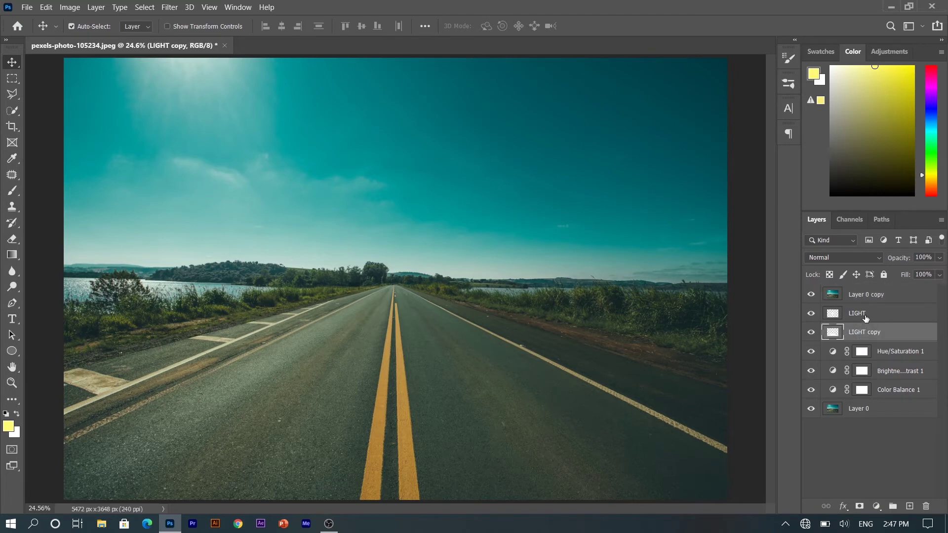
# Step: Create a clipping mask so Layer 0 copy is clipped to the LIGHT text layer
pyautogui.click(866, 297)
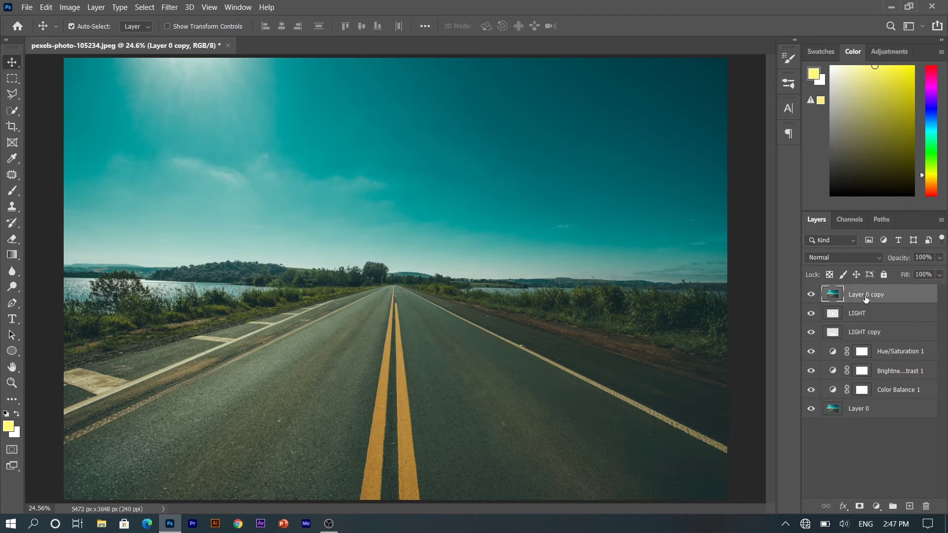
pyautogui.rightClick(867, 299)
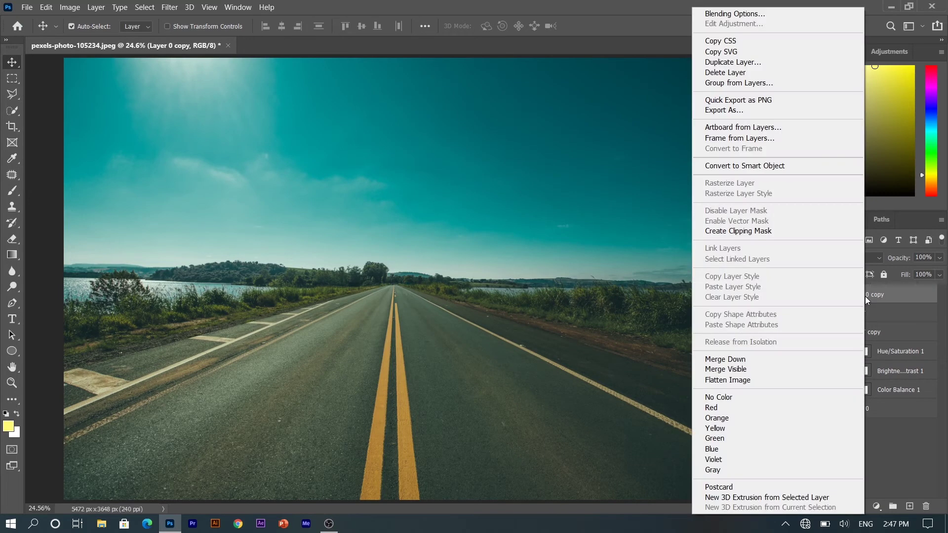
pyautogui.click(785, 233)
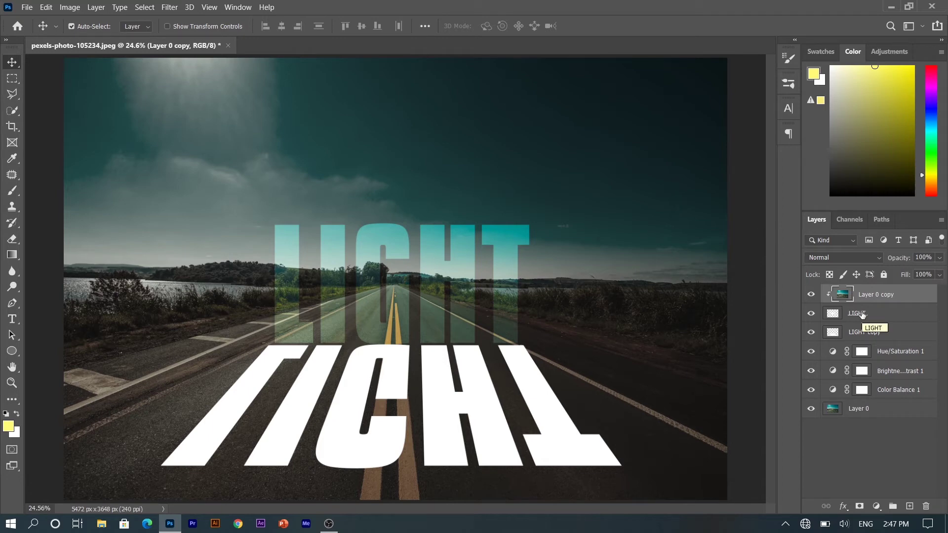
# Step: Set the blend mode of the LIGHT copy reflection layer to Overlay
pyautogui.click(868, 334)
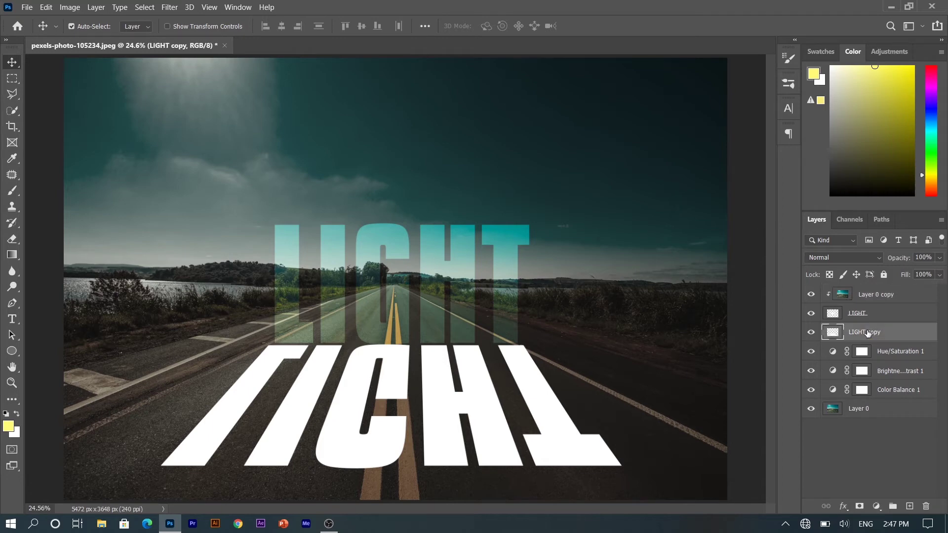
pyautogui.click(865, 257)
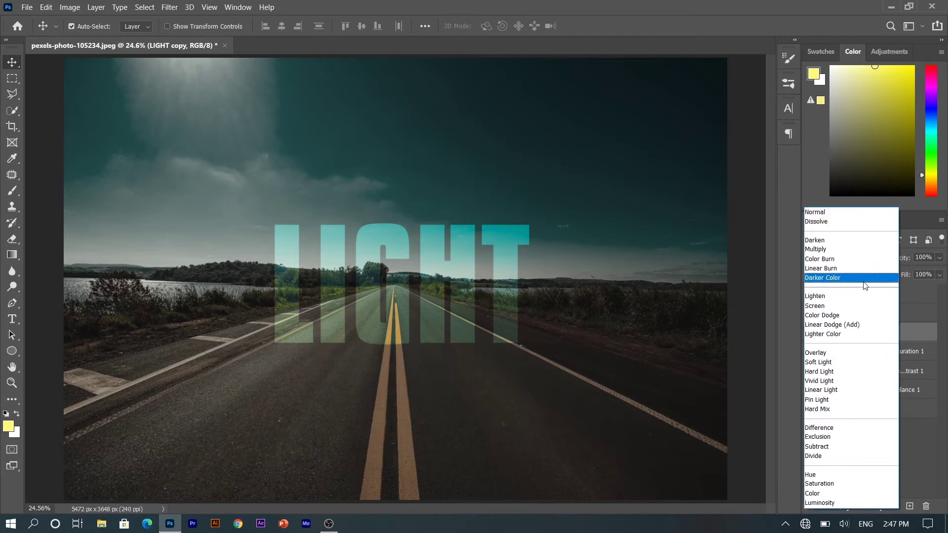
pyautogui.click(854, 358)
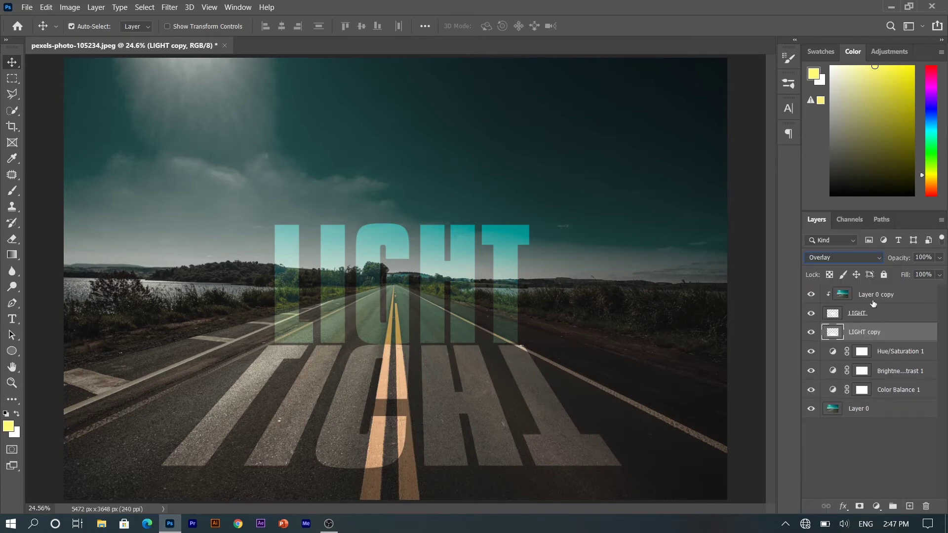
# Step: Add a Stroke layer style to the LIGHT layer with size 7 px, colour FFFFFF and opacity 77%
pyautogui.rightClick(871, 315)
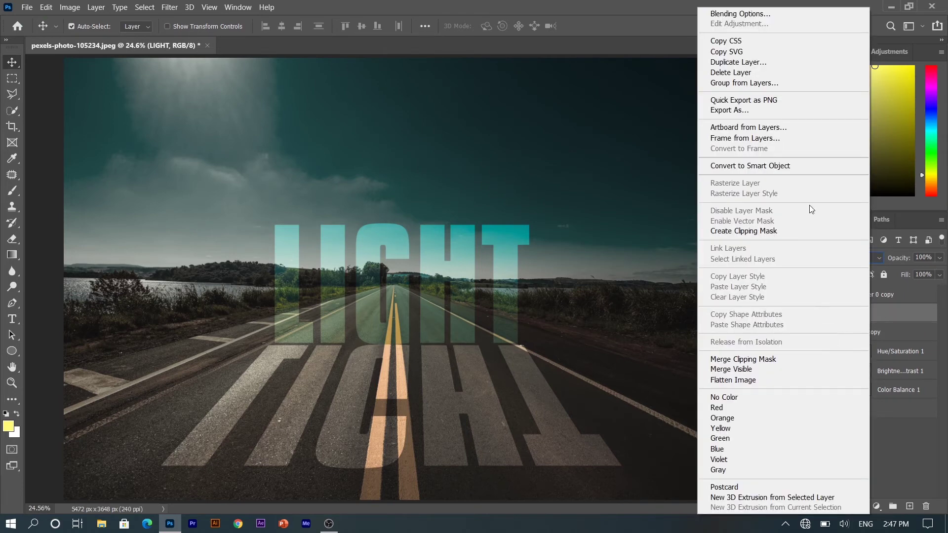
pyautogui.click(804, 14)
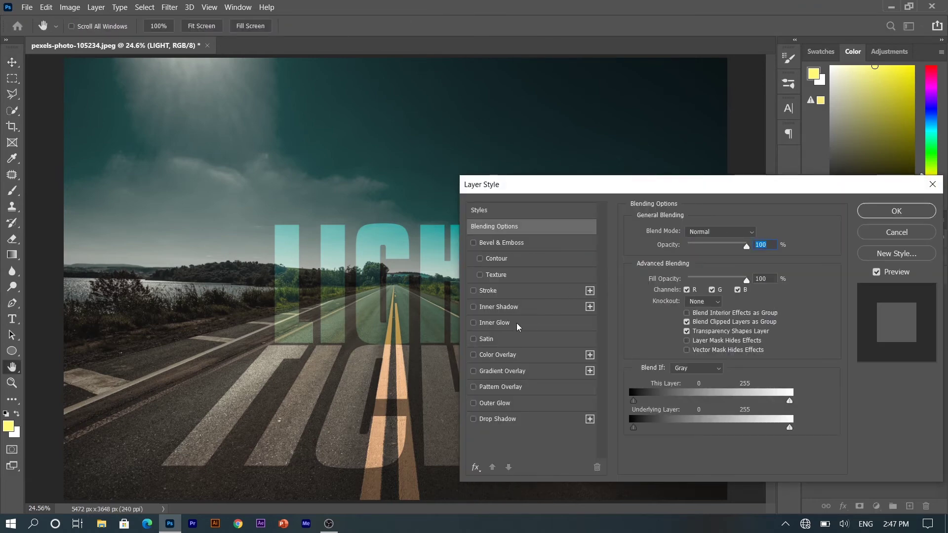
pyautogui.click(524, 291)
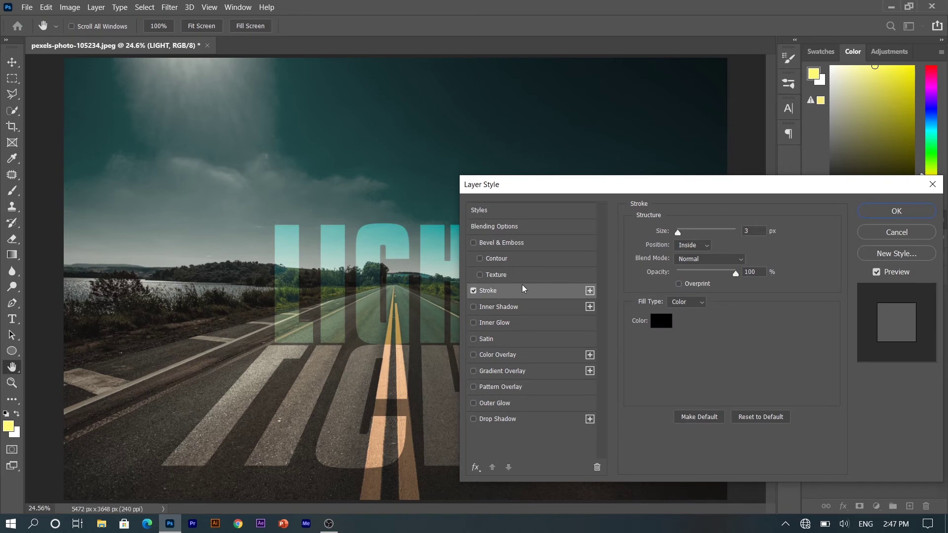
pyautogui.moveTo(700, 232); pyautogui.dragTo(680, 233)
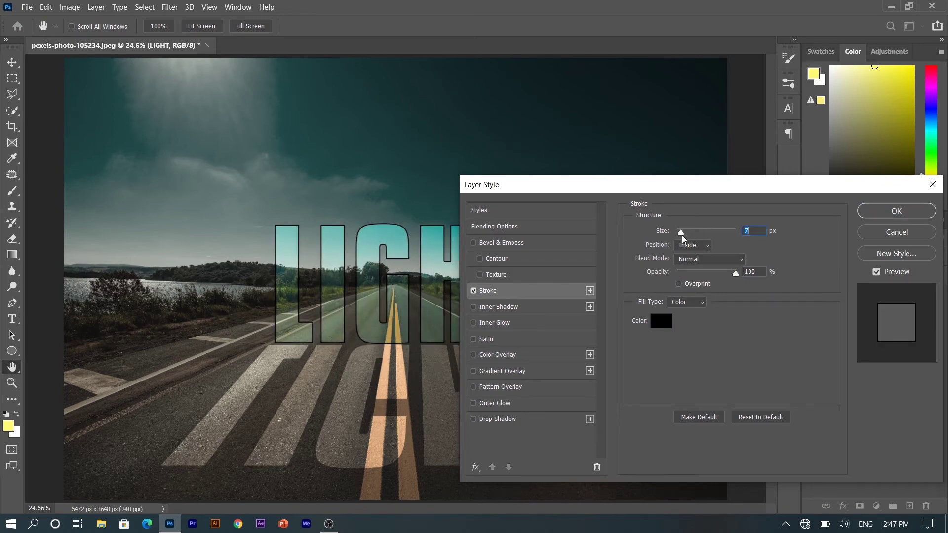
pyautogui.click(657, 322)
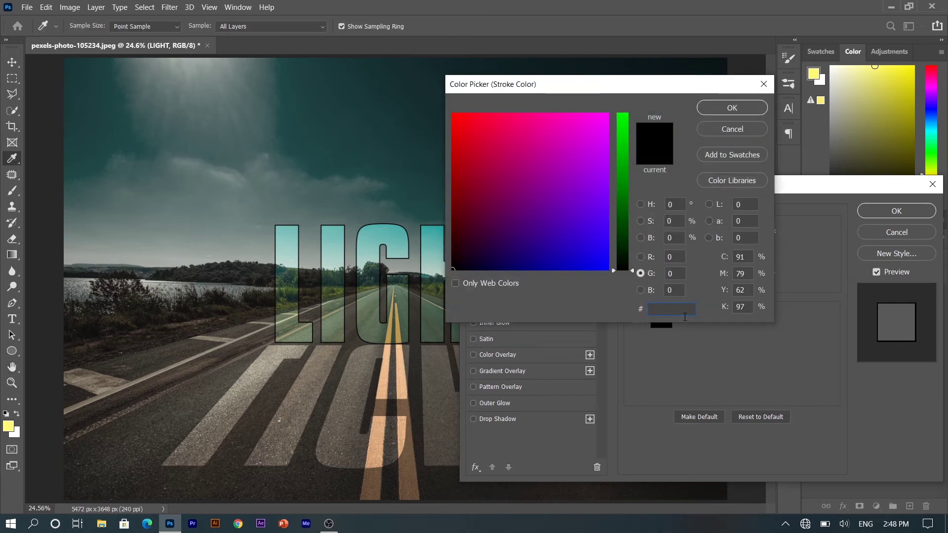
pyautogui.write('FFFF')
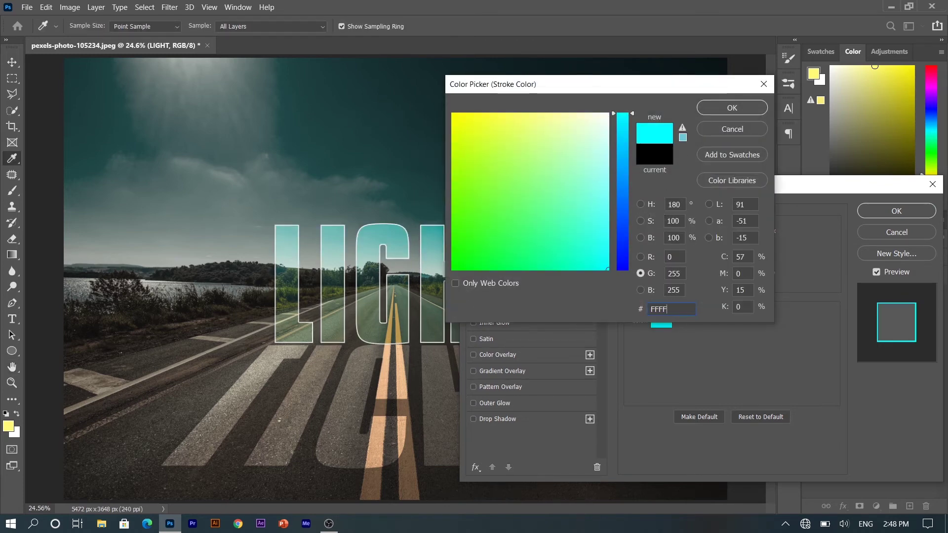
pyautogui.write('FF')
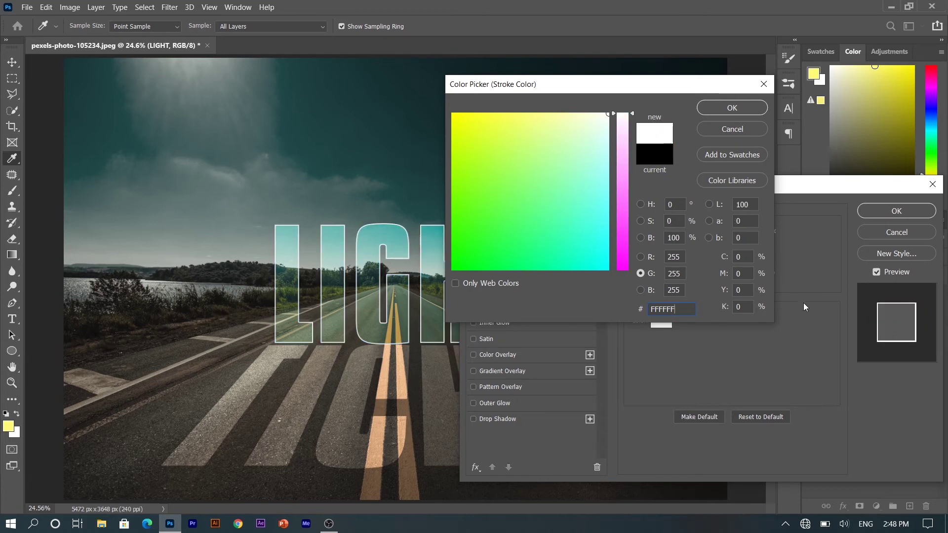
pyautogui.click(738, 105)
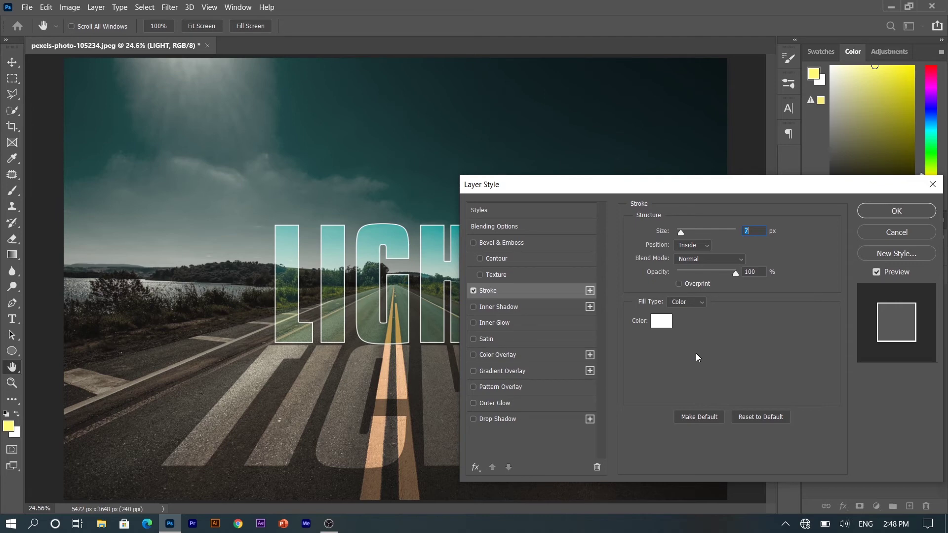
pyautogui.moveTo(735, 273); pyautogui.dragTo(723, 275)
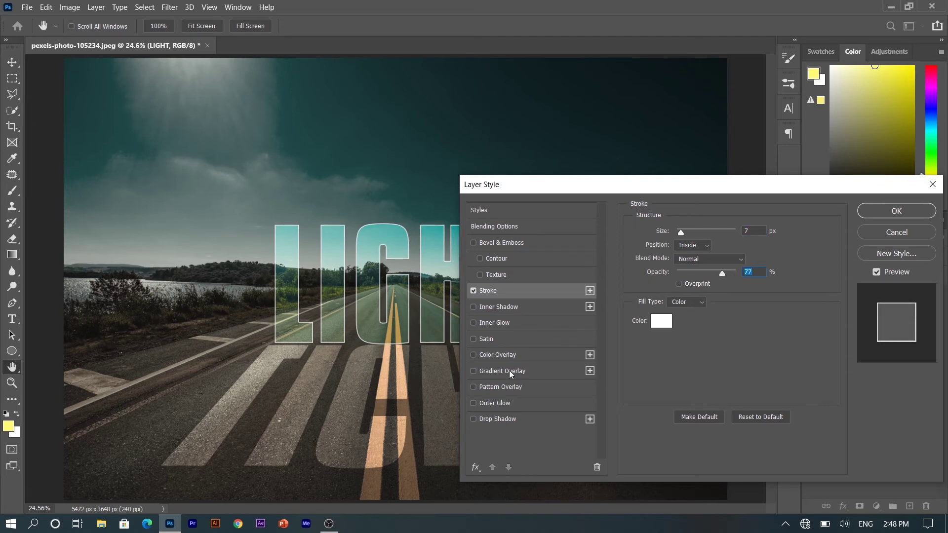
# Step: Add an Inner Glow to the LIGHT layer with opacity 20%, noise 19%, choke 3%, size 166 px, range 47% and jitter 93%
pyautogui.click(531, 321)
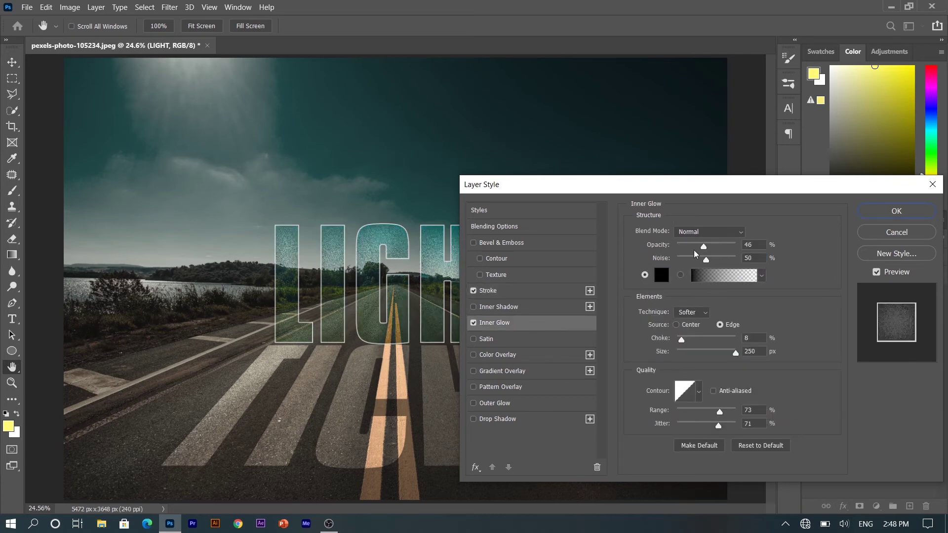
pyautogui.moveTo(705, 247)
pyautogui.mouseDown()
pyautogui.moveTo(675, 251)
pyautogui.moveTo(714, 260)
pyautogui.moveTo(688, 261)
pyautogui.moveTo(690, 249)
pyautogui.mouseUp()
pyautogui.moveTo(681, 340)
pyautogui.mouseDown()
pyautogui.moveTo(691, 341)
pyautogui.moveTo(678, 343)
pyautogui.mouseUp()
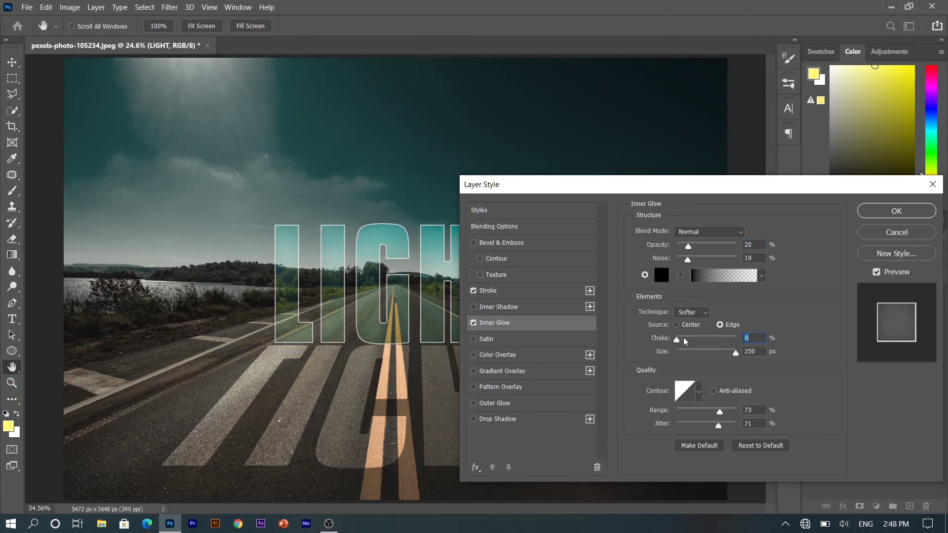
pyautogui.moveTo(680, 341); pyautogui.dragTo(718, 361)
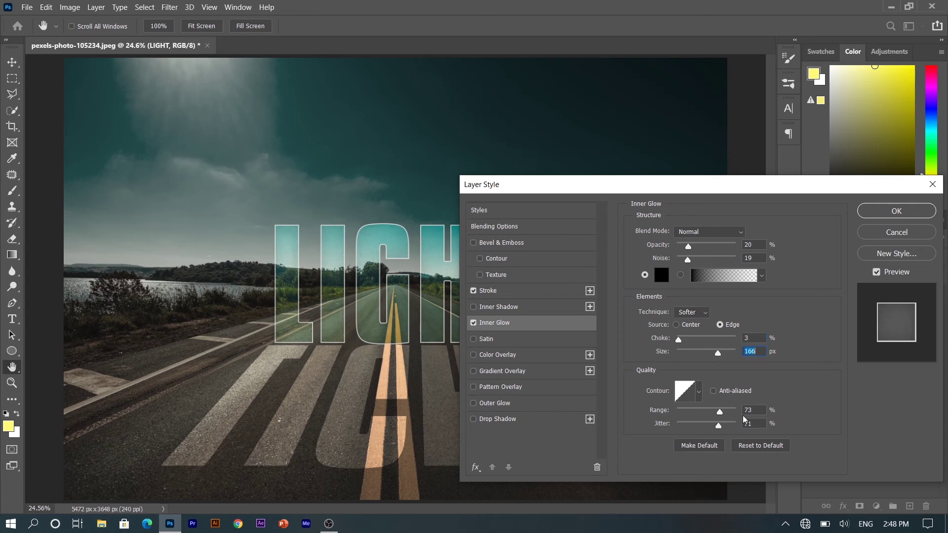
pyautogui.moveTo(719, 411); pyautogui.dragTo(735, 428)
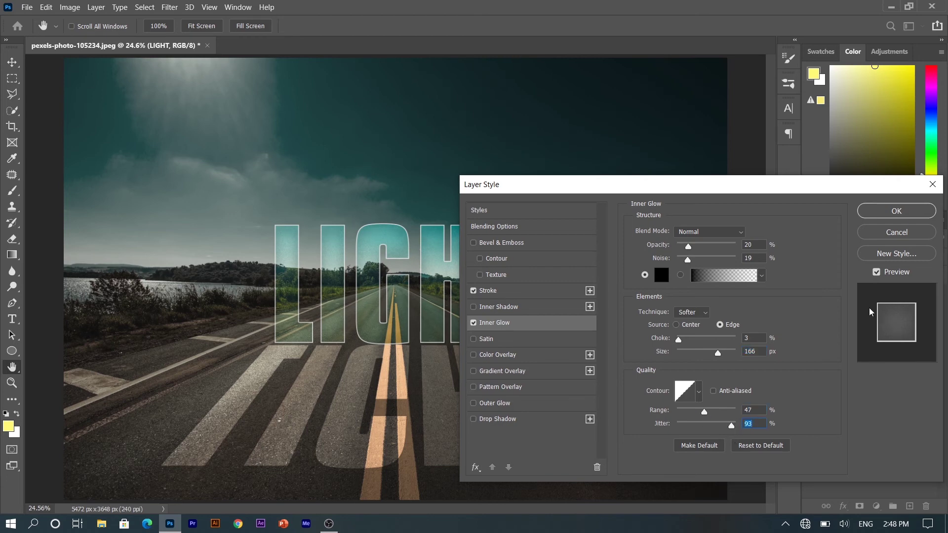
pyautogui.click(894, 212)
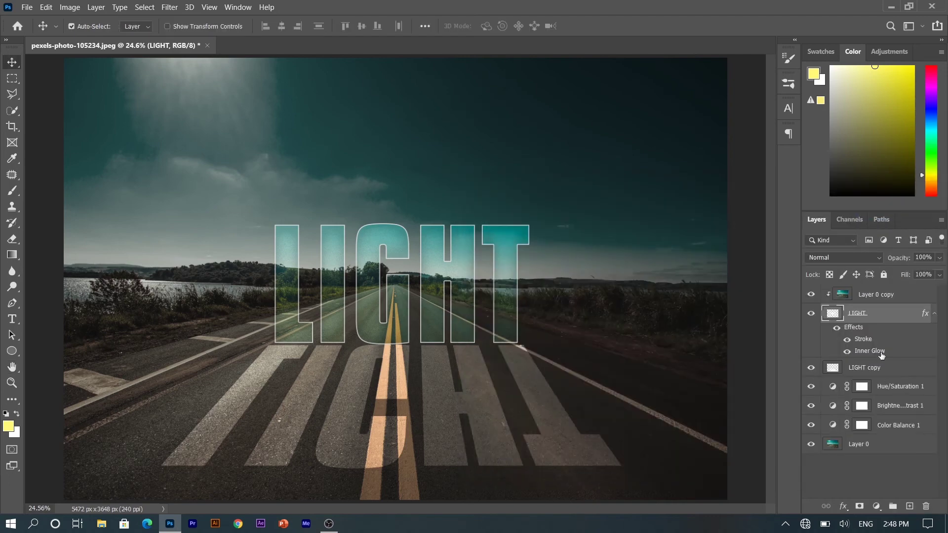
# Step: Apply a Gaussian Blur with a radius of 5 pixels to the LIGHT copy reflection layer
pyautogui.click(867, 369)
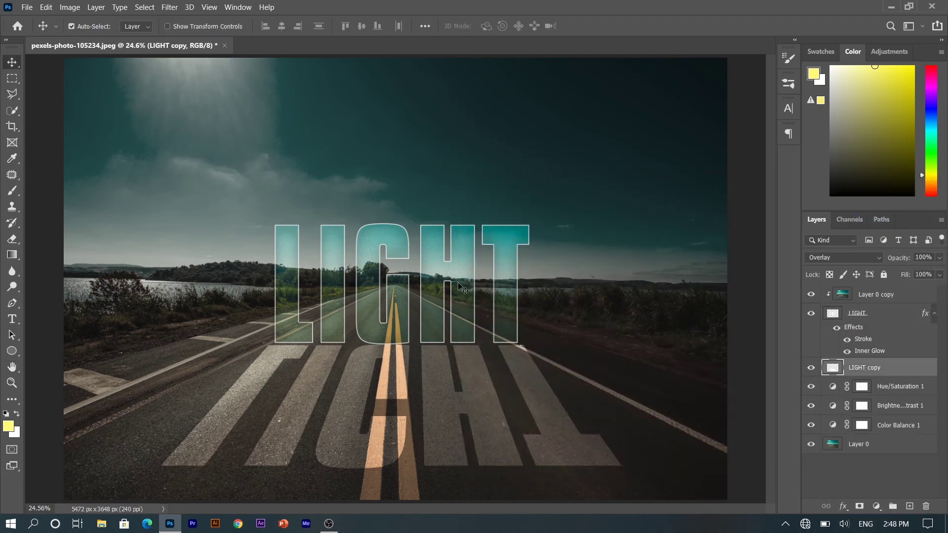
pyautogui.click(167, 13)
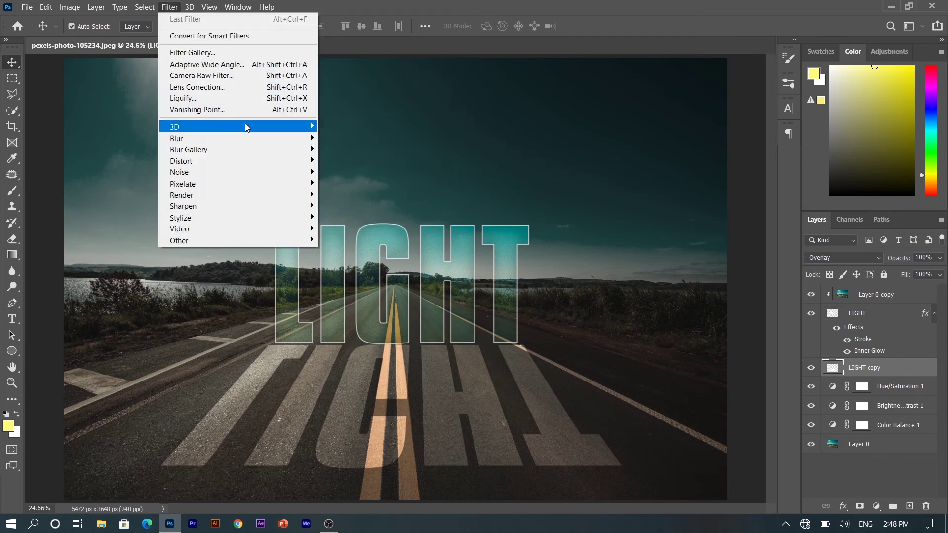
pyautogui.moveTo(260, 140)
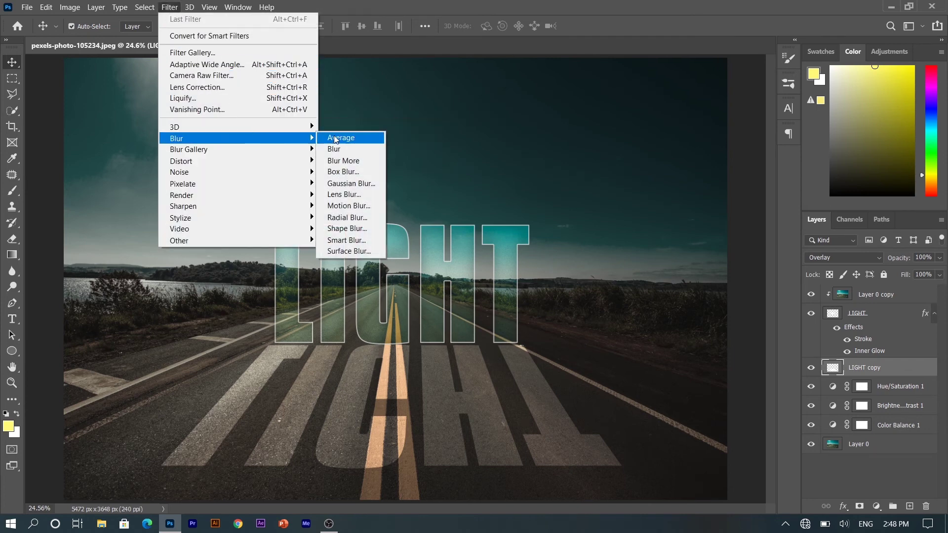
pyautogui.click(359, 184)
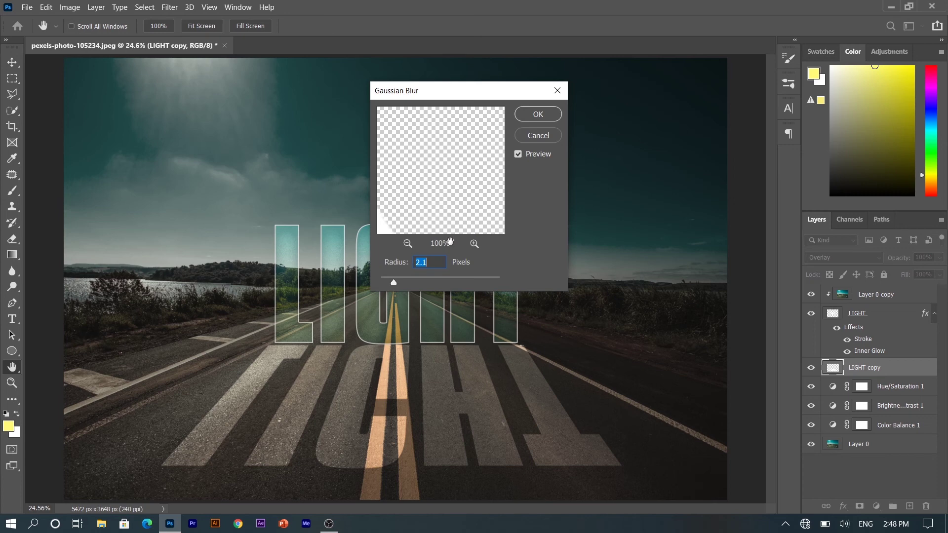
pyautogui.press('BackSpace')
pyautogui.write('5')
pyautogui.press('Return')
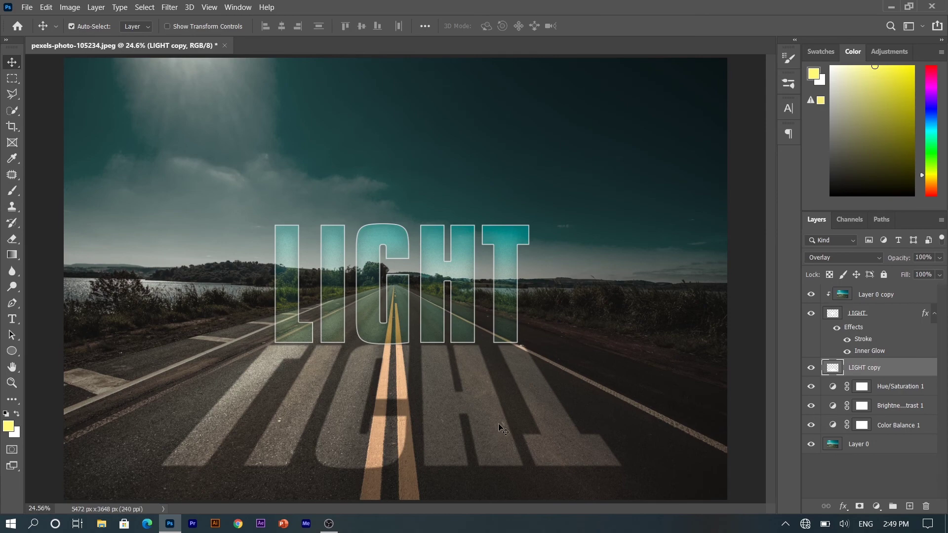
# Step: Duplicate the blurred LIGHT copy layer to intensify the reflection on the road
pyautogui.rightClick(868, 370)
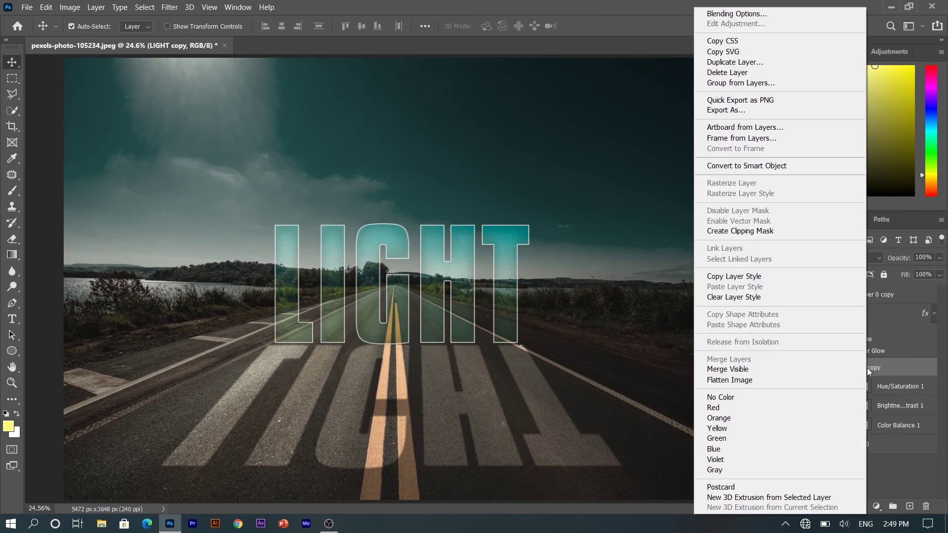
pyautogui.click(794, 65)
pyautogui.click(571, 141)
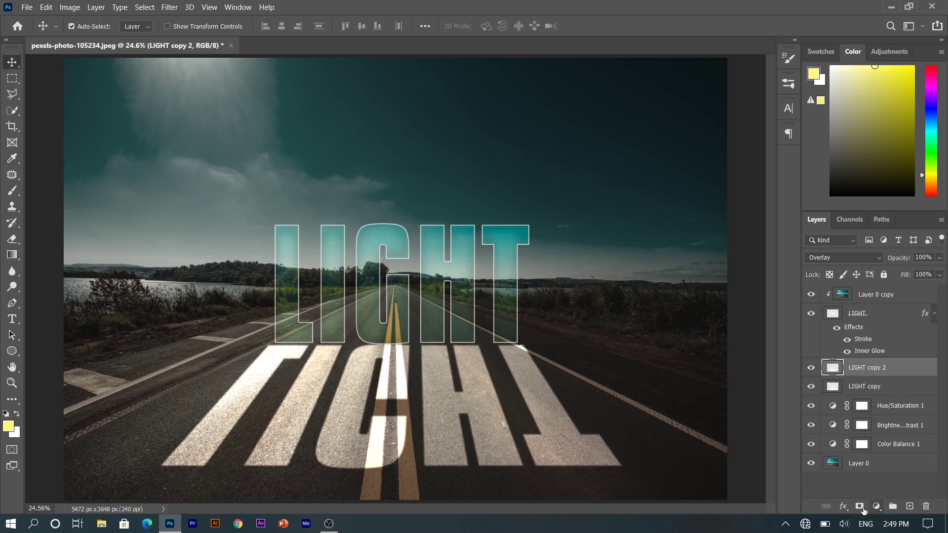
# Step: Add a layer mask to the LIGHT copy 2 layer and choose the Basics black-to-white preset for the Gradient tool
pyautogui.click(860, 506)
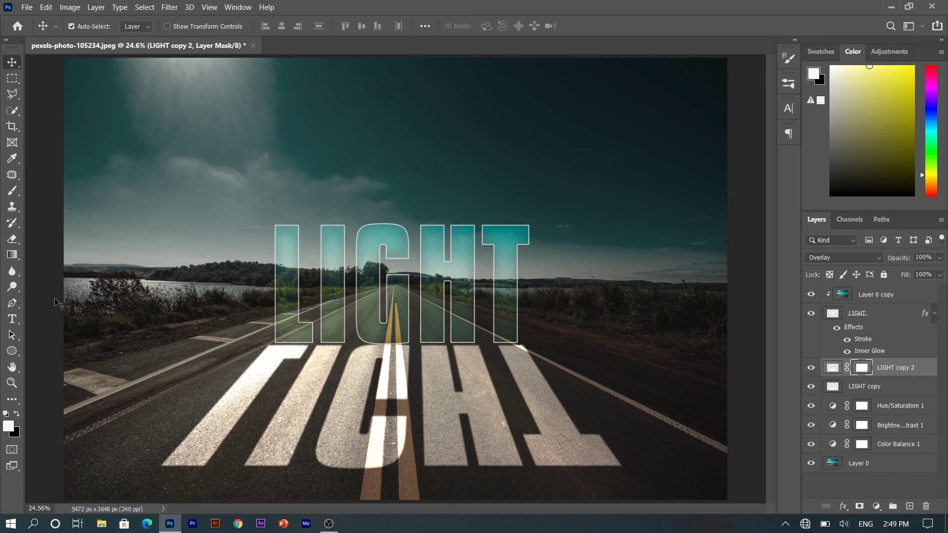
pyautogui.click(12, 255)
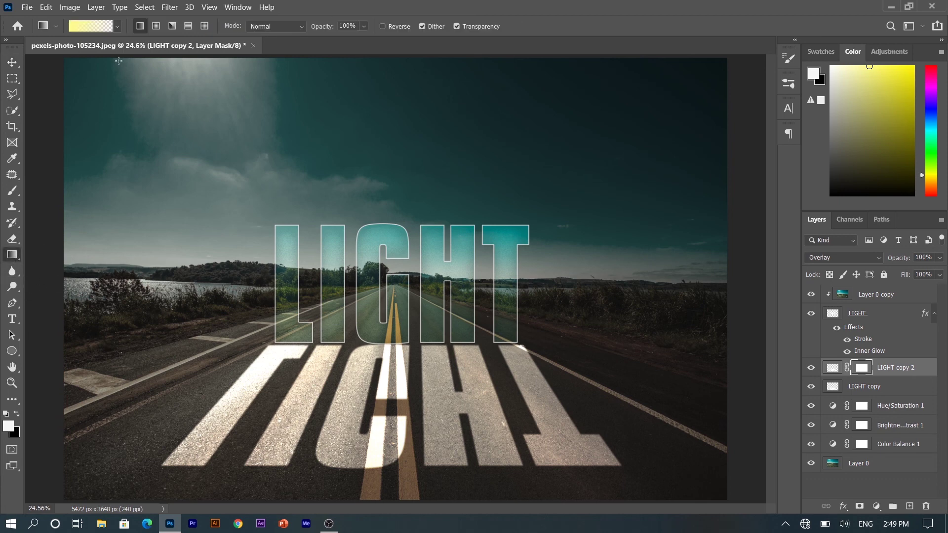
pyautogui.click(119, 27)
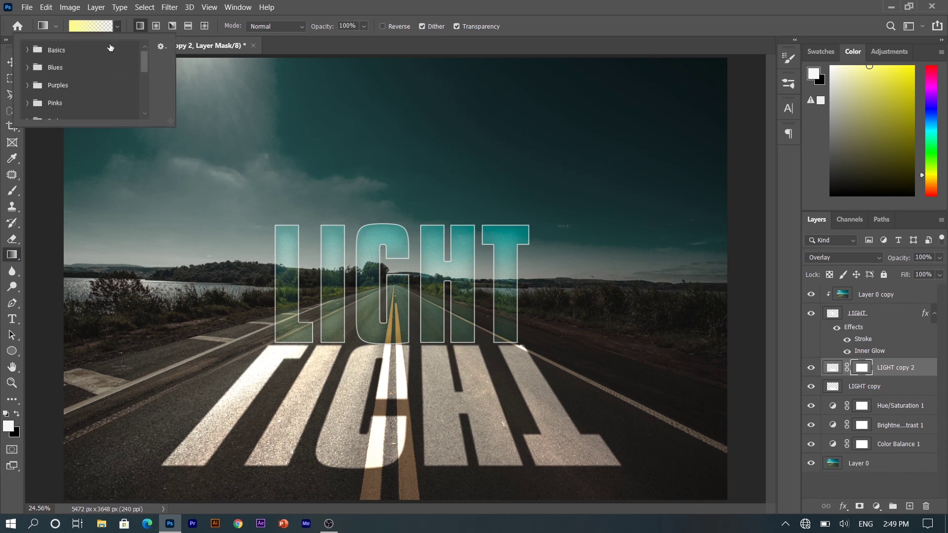
pyautogui.click(28, 51)
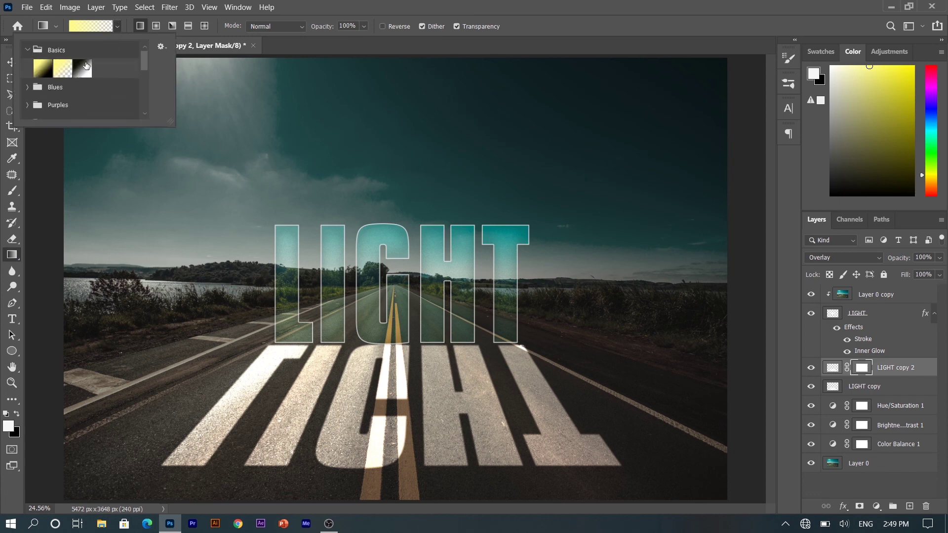
pyautogui.click(84, 64)
pyautogui.click(118, 29)
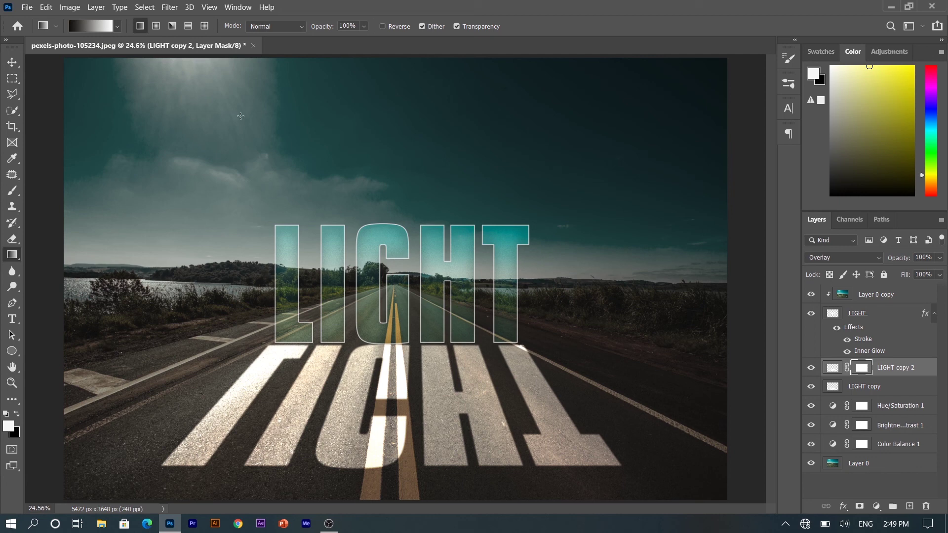
# Step: Apply an upward linear gradient on the LIGHT copy 2 mask, from the reflection's lower end past its upper edge, to fade its lower part
pyautogui.moveTo(422, 462); pyautogui.dragTo(422, 351)
pyautogui.moveTo(425, 437); pyautogui.dragTo(418, 311)
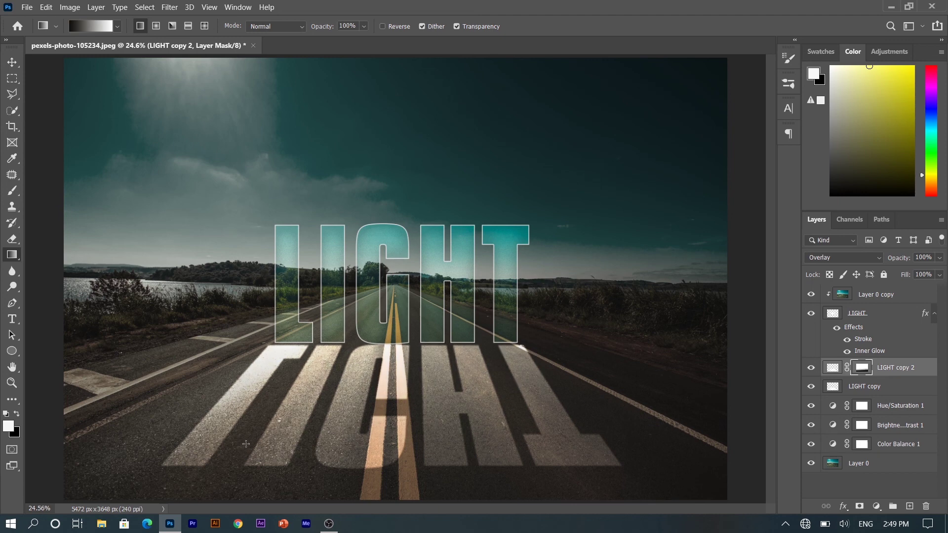
pyautogui.moveTo(246, 444); pyautogui.dragTo(302, 318)
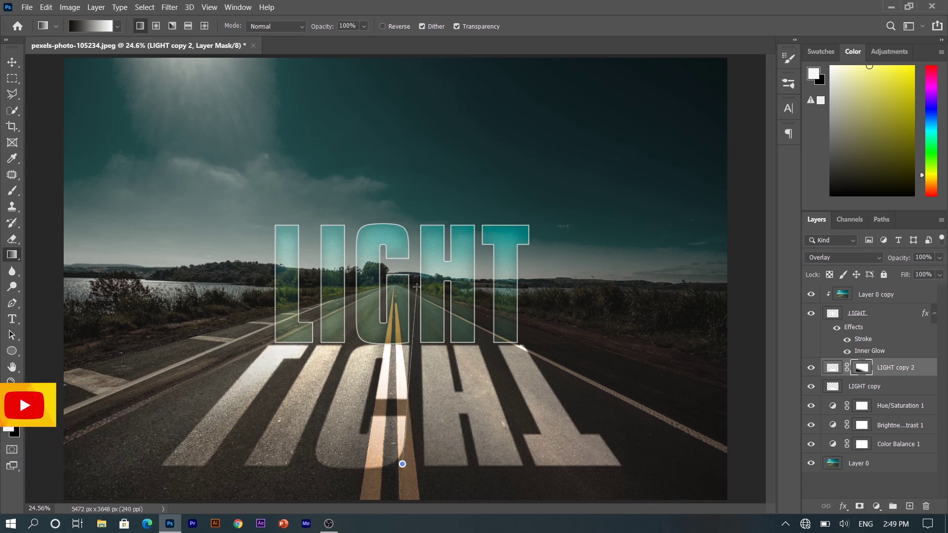
pyautogui.moveTo(403, 459); pyautogui.dragTo(435, 310)
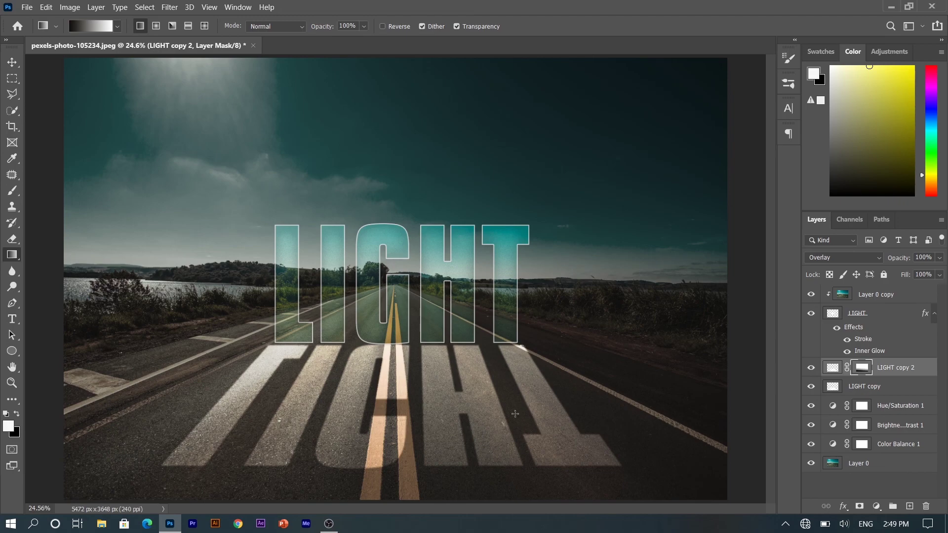